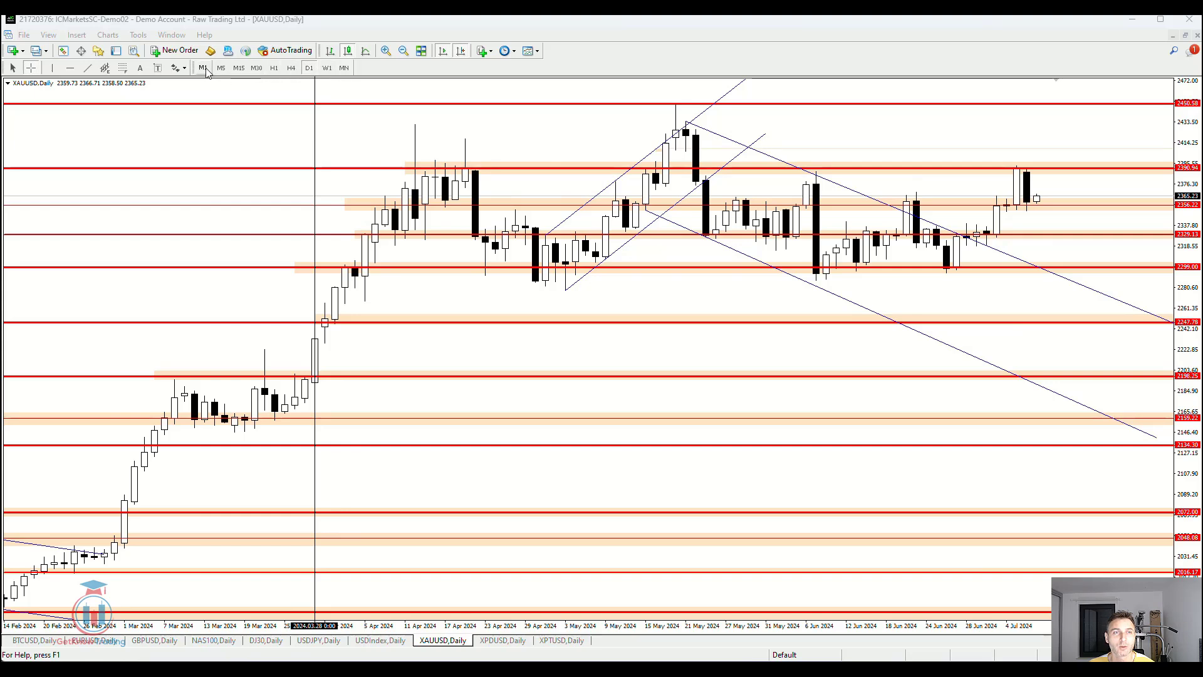
# Review recent XAUUSD price action around the 2356.22 level on the four-hour timeframe, ending on the daily chart.
pyautogui.click(291, 68)
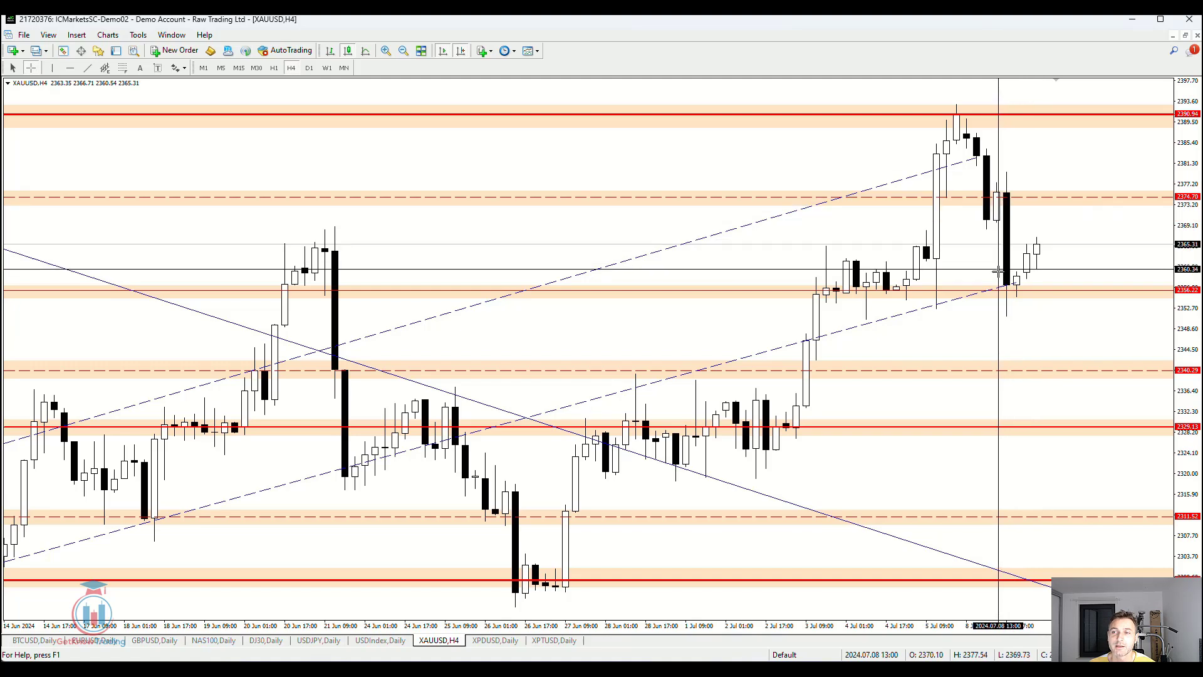
pyautogui.moveTo(1004, 285)
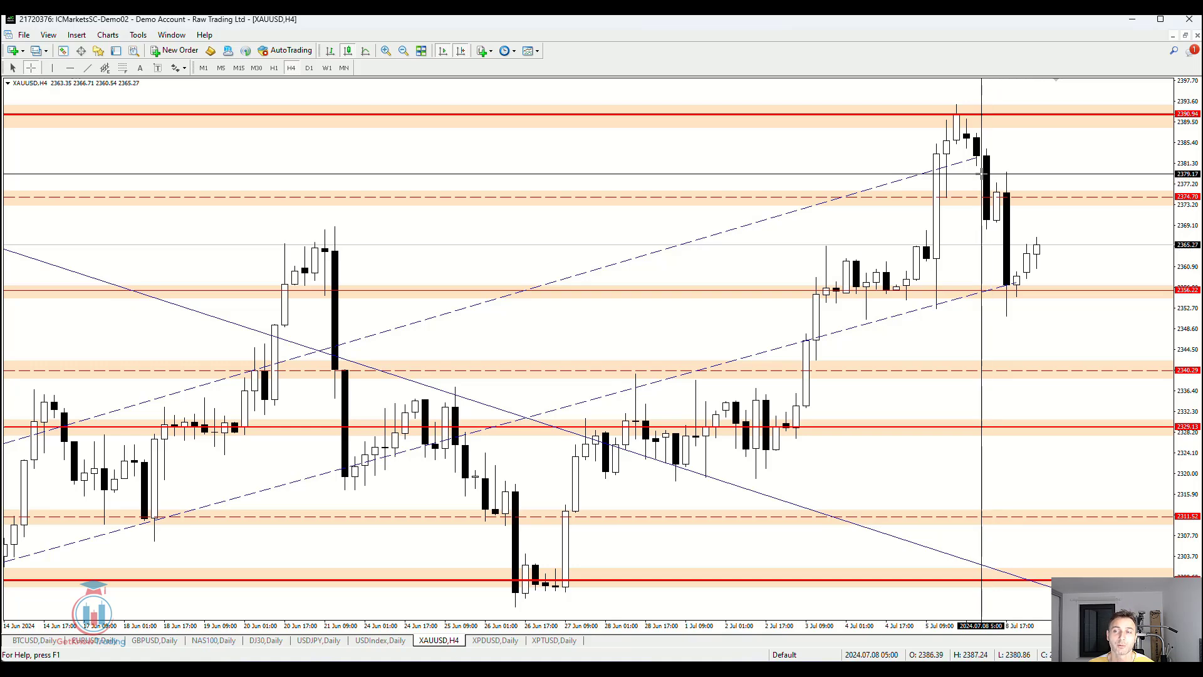
pyautogui.click(309, 69)
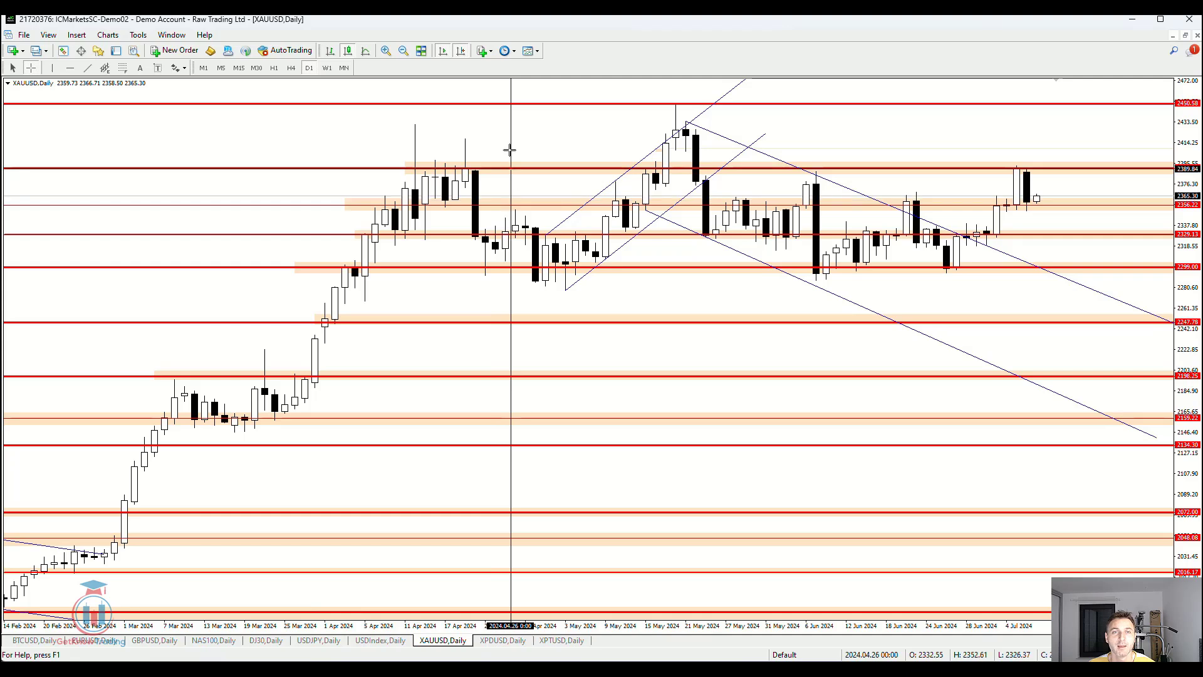
# Compare the XAUUSD support and resistance levels on the monthly and weekly timeframes, ending on the daily chart.
pyautogui.click(343, 67)
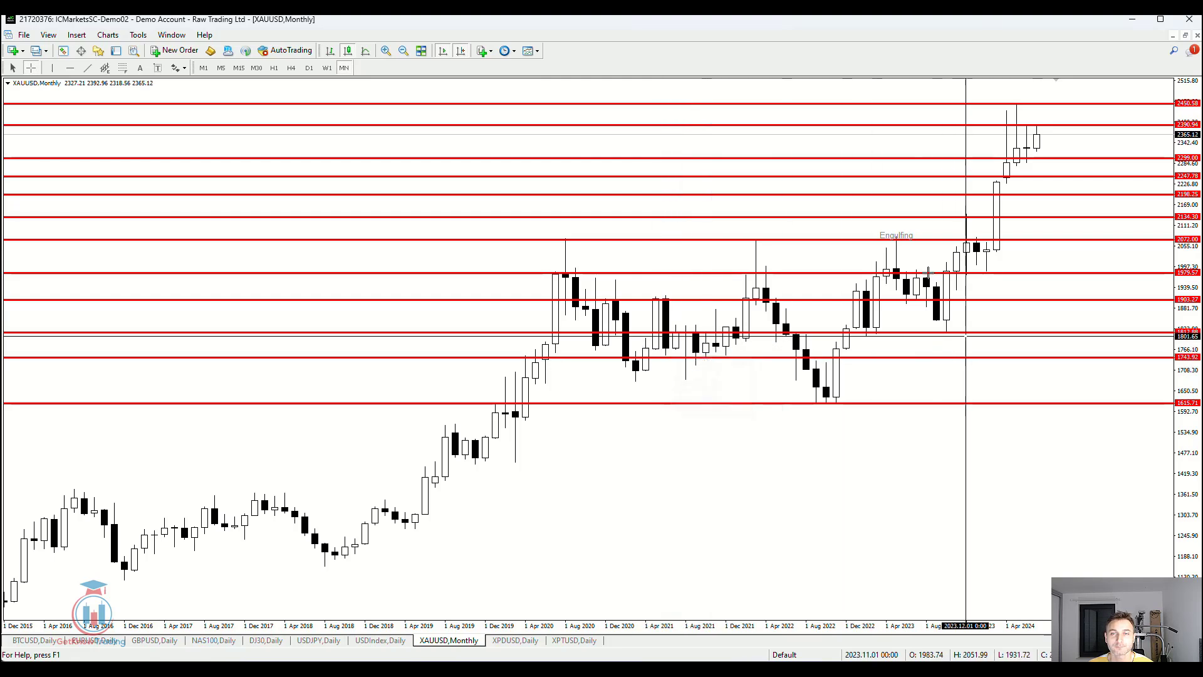
pyautogui.click(326, 69)
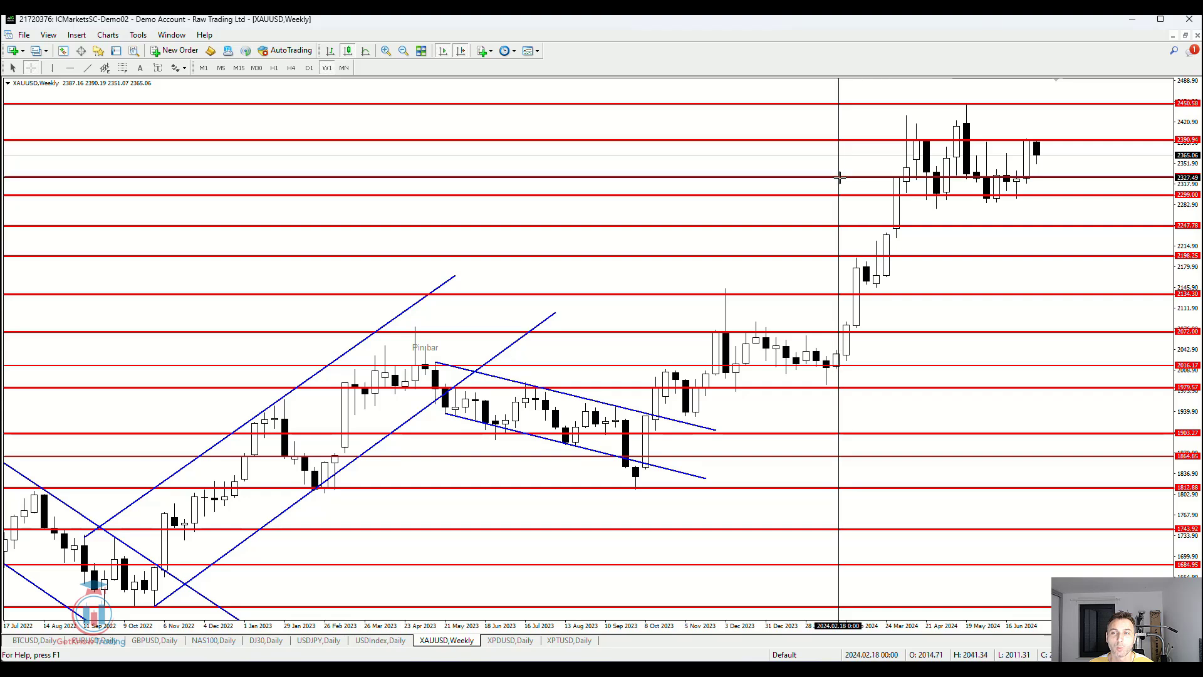
pyautogui.click(308, 71)
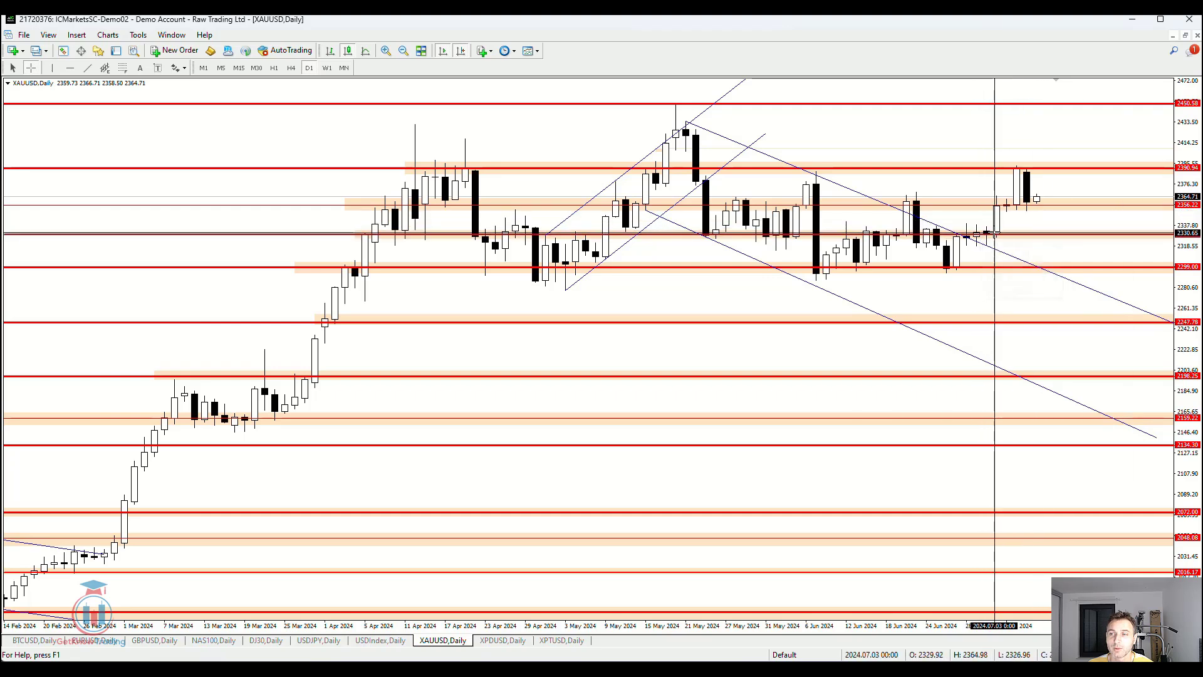
# Measure with the crosshair from the 2 July 2024 candle near the 2329.13 level to the early-July candles around the 2356.22 level.
pyautogui.moveTo(992, 232); pyautogui.dragTo(996, 208)
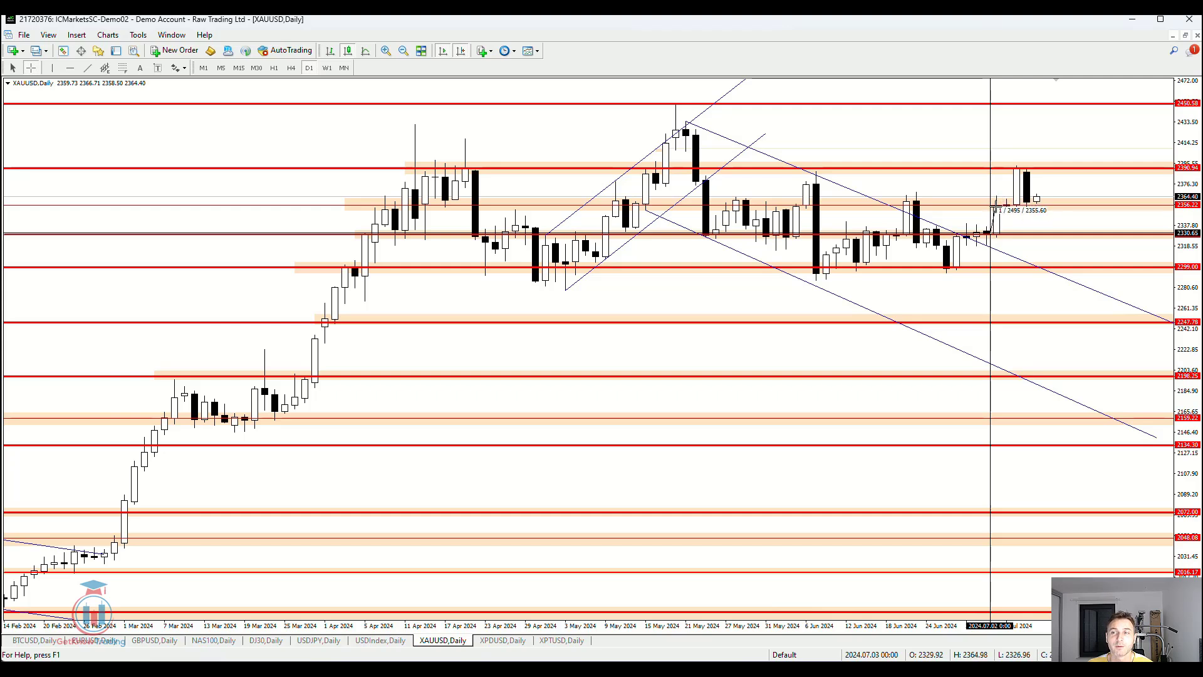
pyautogui.moveTo(996, 200); pyautogui.dragTo(997, 201)
pyautogui.moveTo(1002, 203); pyautogui.dragTo(981, 205)
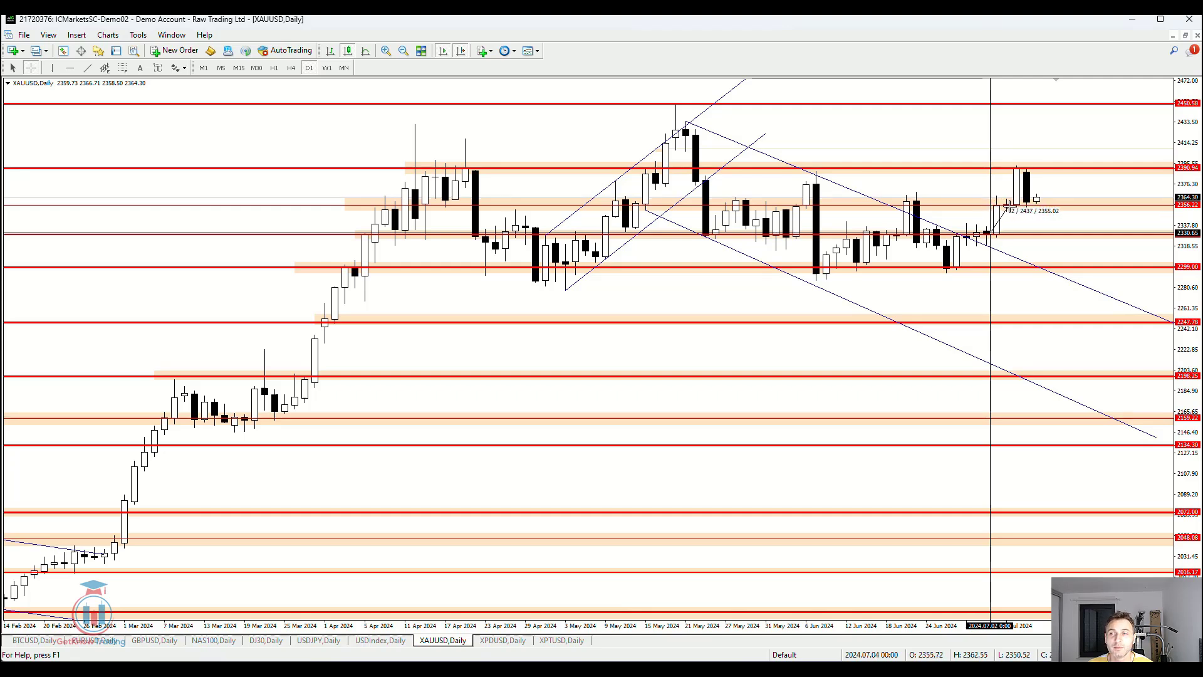
pyautogui.moveTo(1007, 207); pyautogui.dragTo(1005, 201)
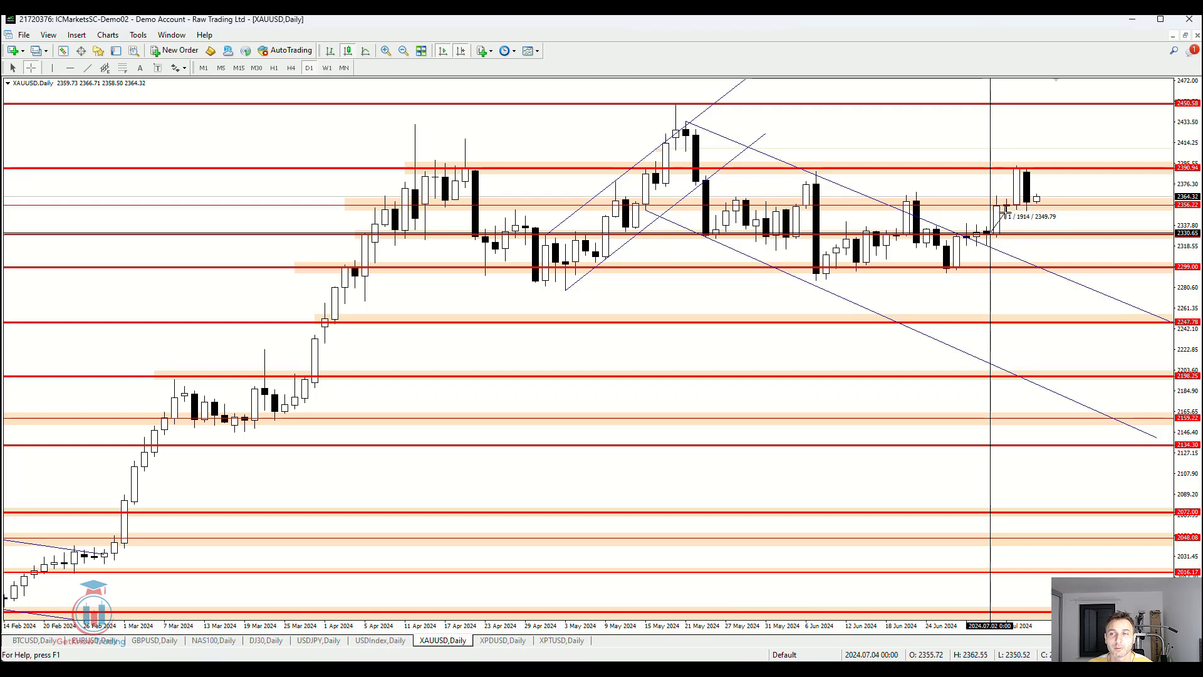
pyautogui.moveTo(1011, 206); pyautogui.dragTo(1004, 201)
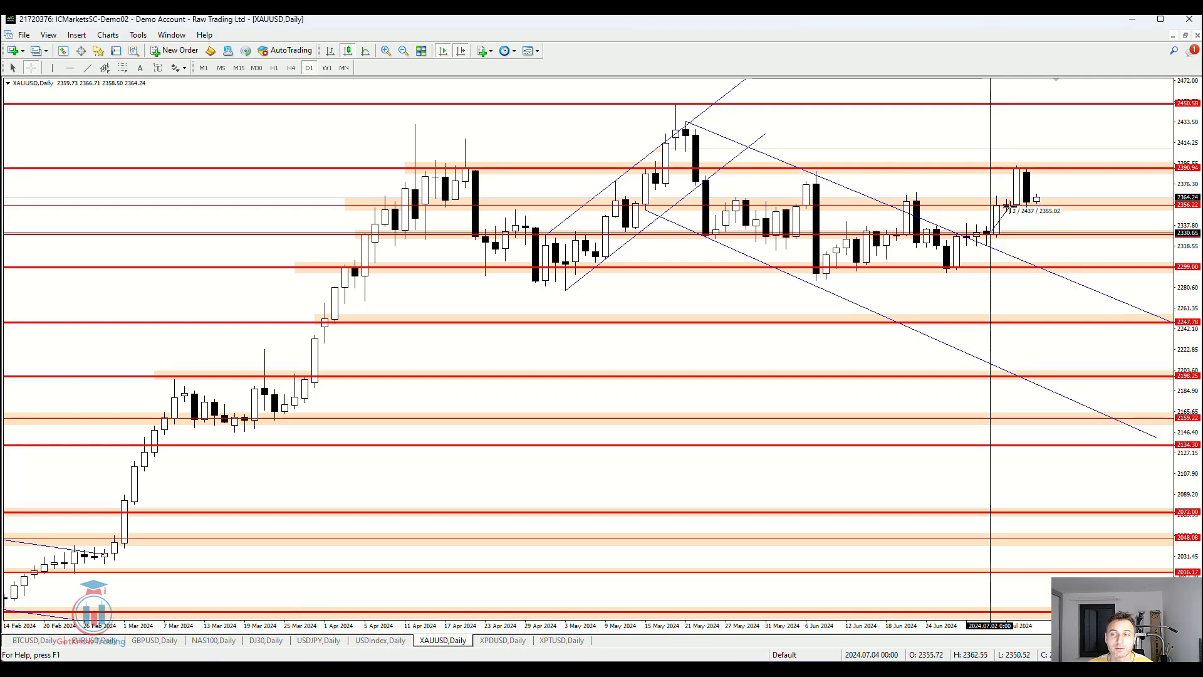
pyautogui.moveTo(1008, 207); pyautogui.dragTo(1009, 213)
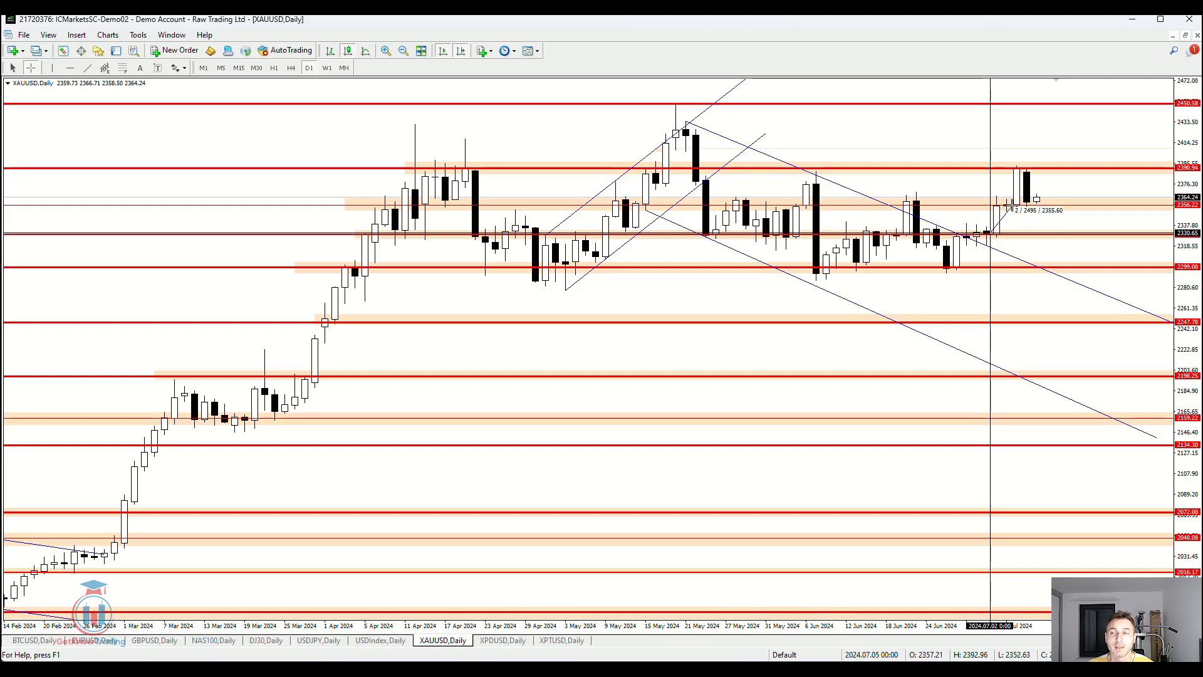
pyautogui.moveTo(997, 209); pyautogui.dragTo(1009, 209)
pyautogui.moveTo(1009, 208); pyautogui.dragTo(1009, 211)
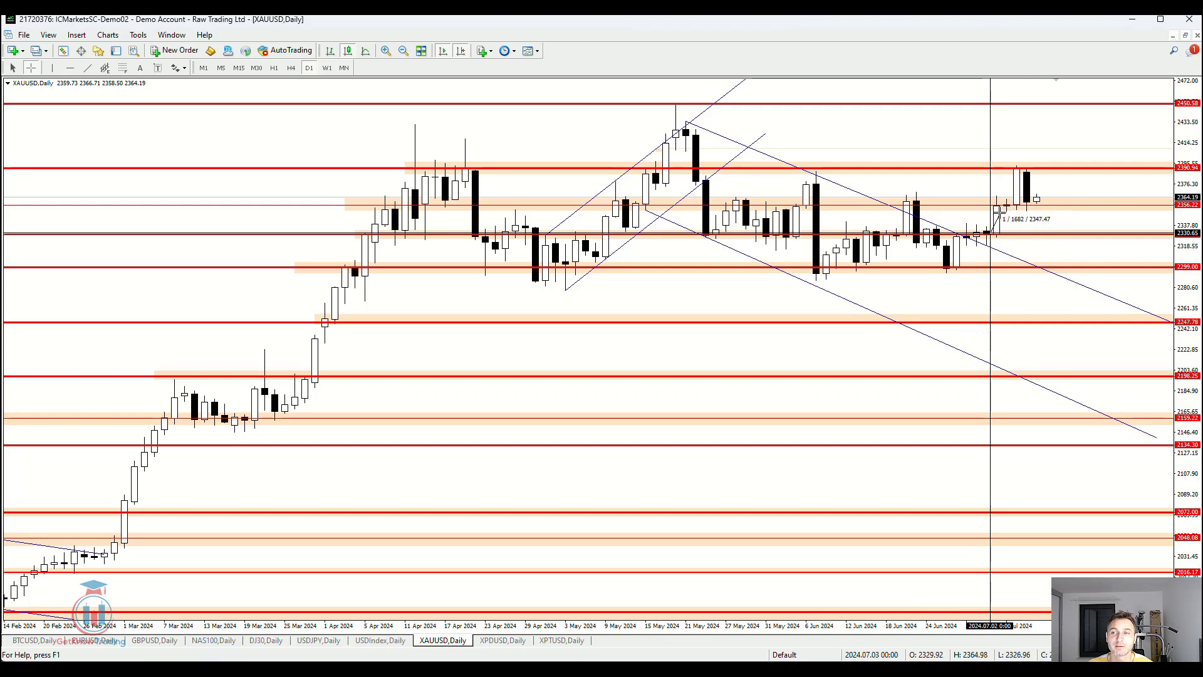
pyautogui.moveTo(1001, 215); pyautogui.dragTo(1005, 205)
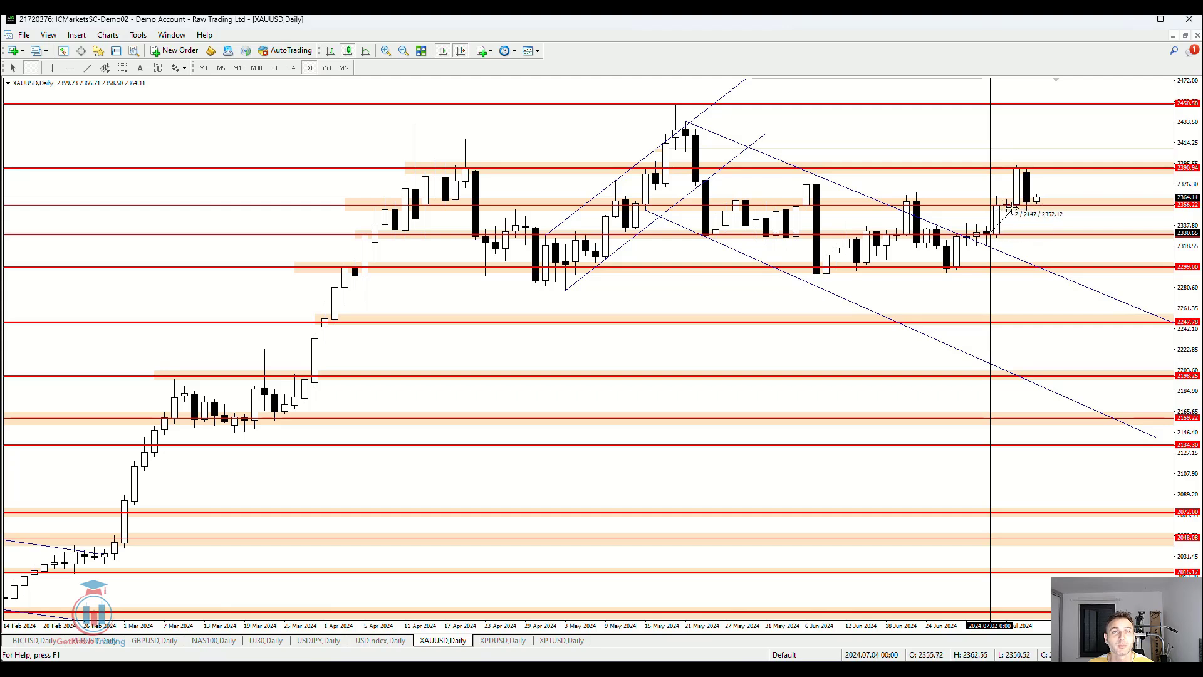
pyautogui.moveTo(1013, 213); pyautogui.dragTo(1022, 206)
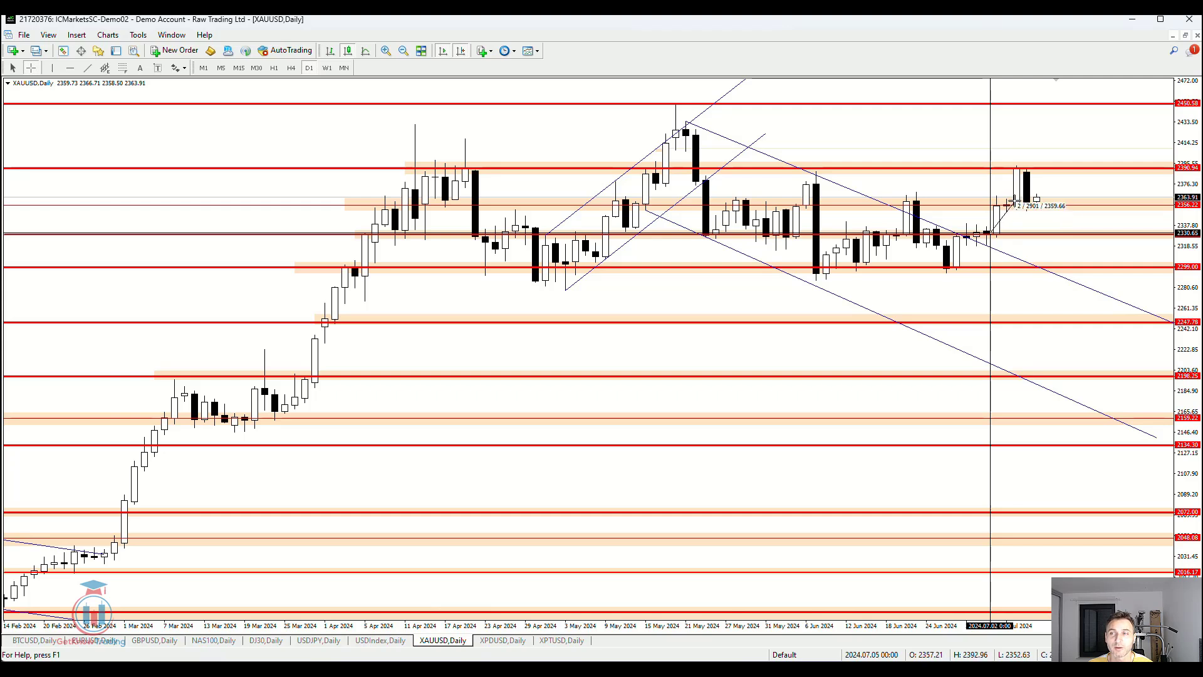
# Trace the crosshair measurement from the 2 July candle between the 2390.94 resistance and the 2356.22 support.
pyautogui.moveTo(1012, 201); pyautogui.dragTo(1018, 164)
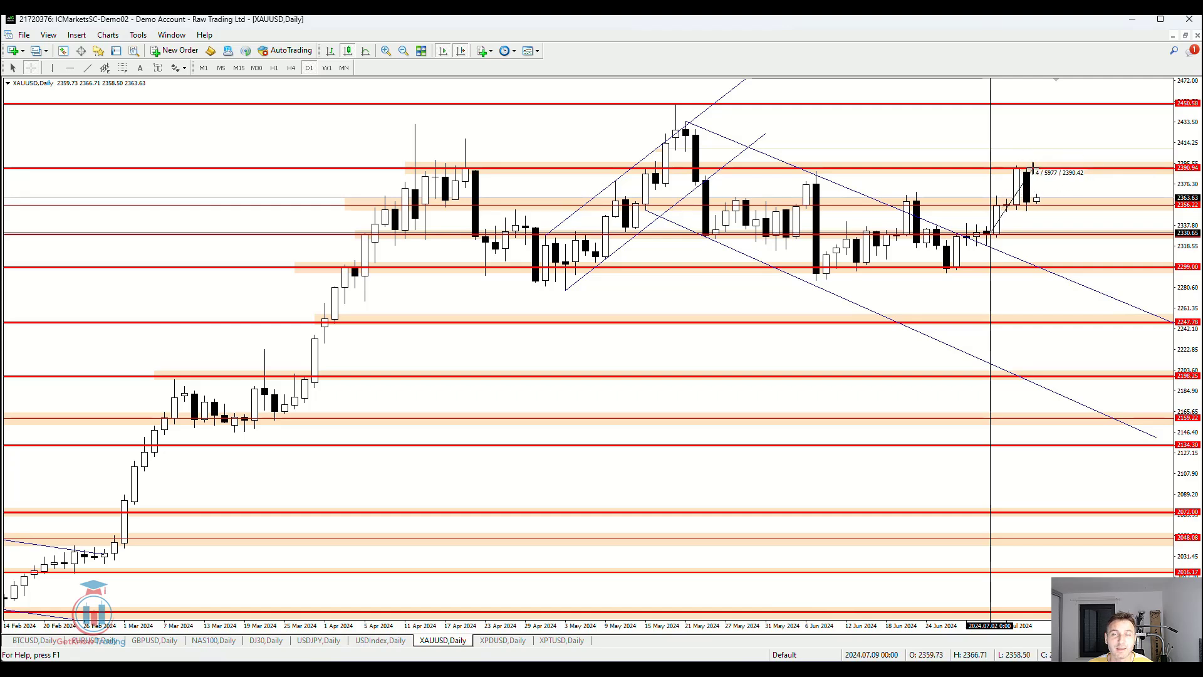
pyautogui.moveTo(1022, 183); pyautogui.dragTo(1020, 208)
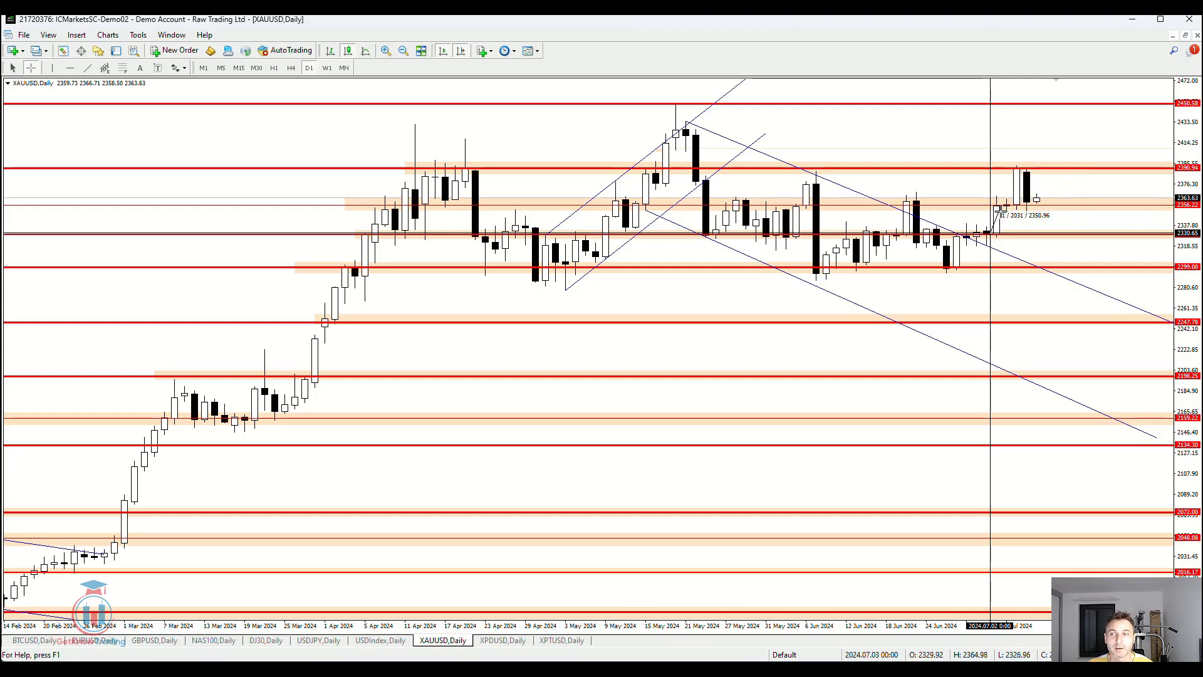
pyautogui.moveTo(1009, 206); pyautogui.dragTo(1022, 184)
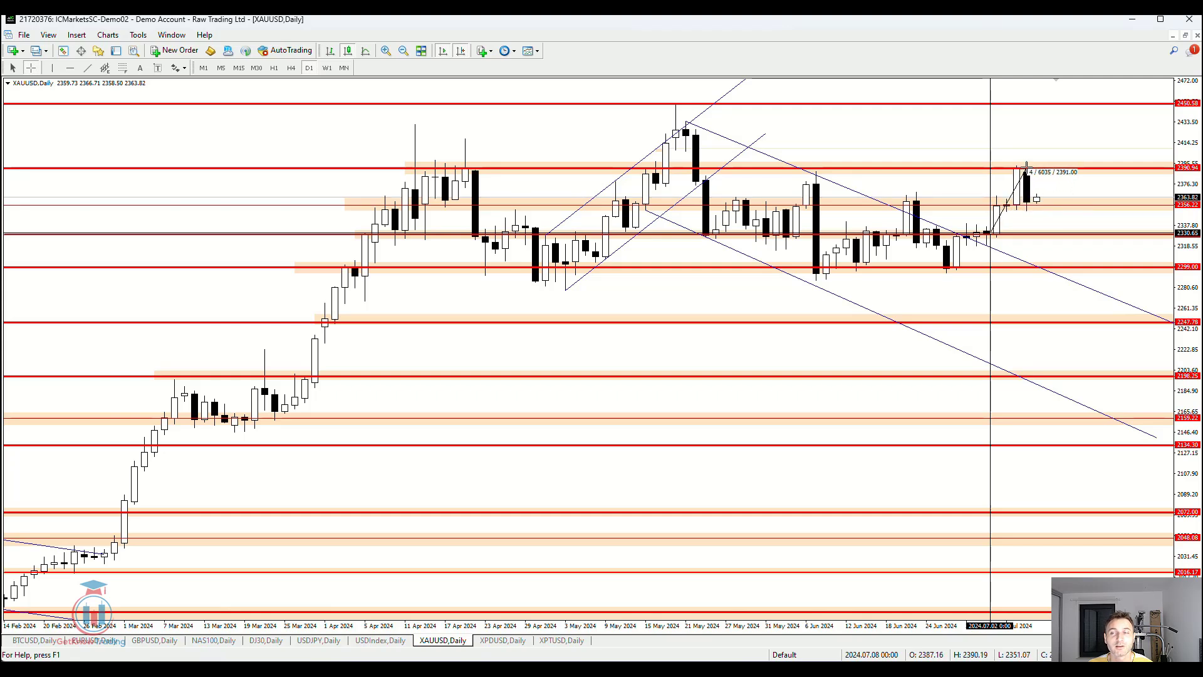
pyautogui.moveTo(1027, 167); pyautogui.dragTo(1025, 207)
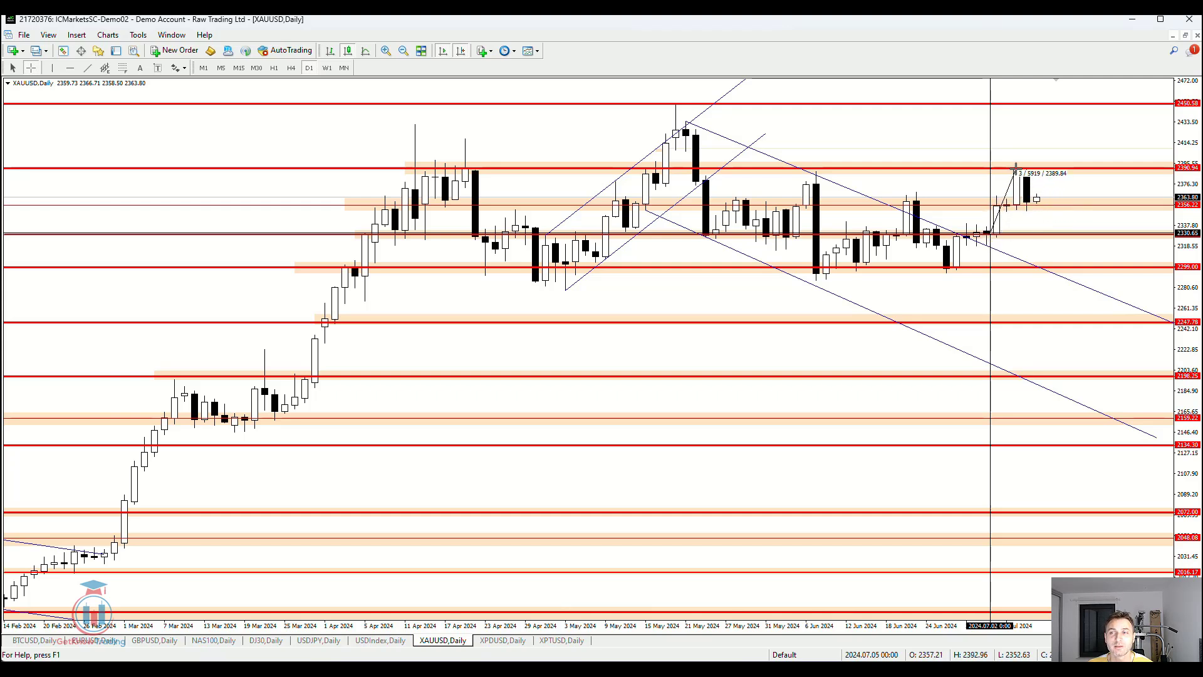
pyautogui.moveTo(1015, 168); pyautogui.dragTo(999, 205)
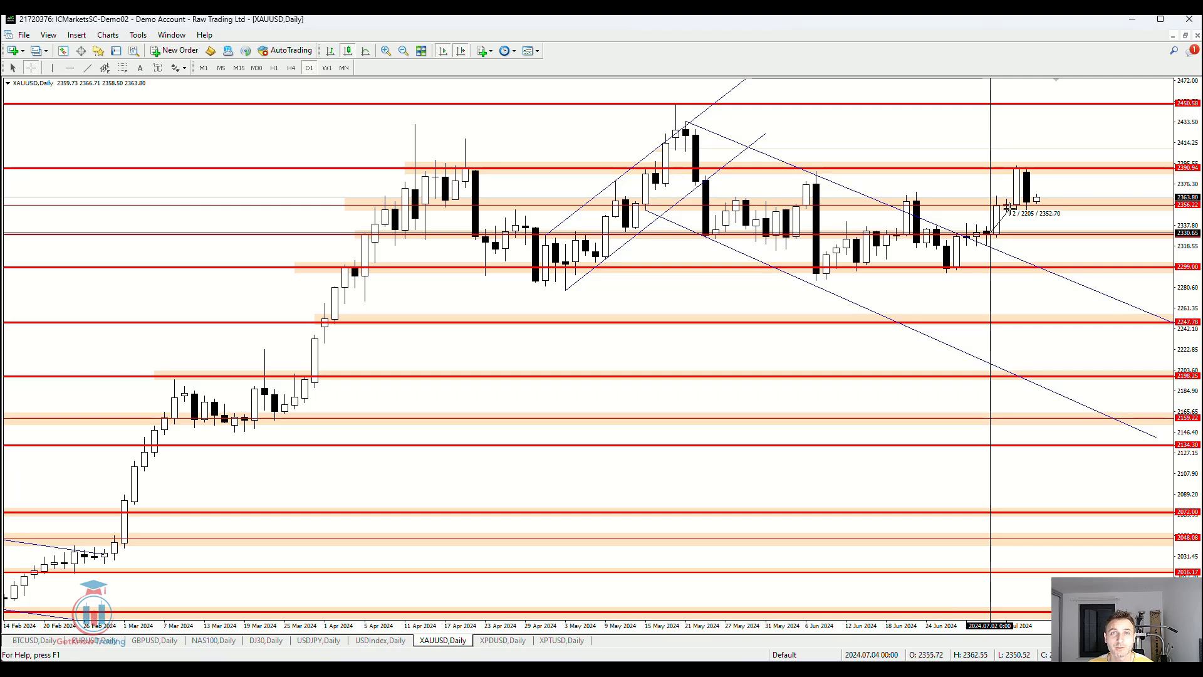
pyautogui.moveTo(1009, 207); pyautogui.dragTo(1007, 202)
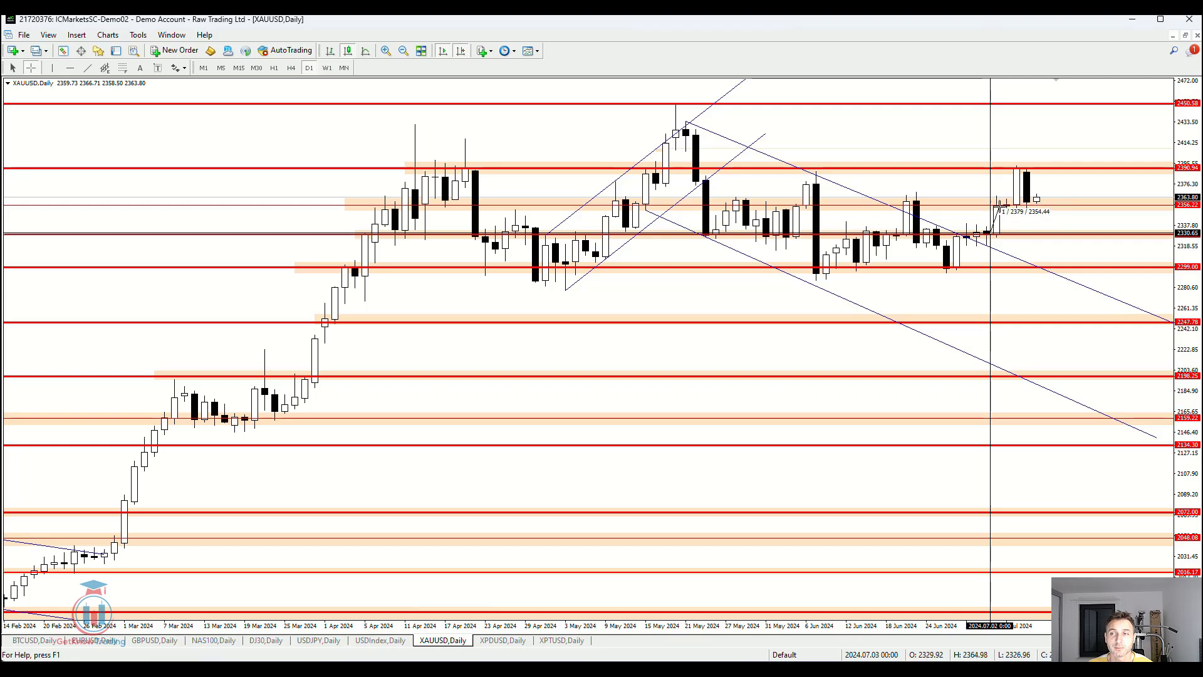
pyautogui.moveTo(1010, 206)
pyautogui.mouseDown()
pyautogui.moveTo(1020, 233)
pyautogui.moveTo(1022, 168)
pyautogui.moveTo(1033, 238)
pyautogui.moveTo(1006, 206)
pyautogui.mouseUp()
# Measure from the 8 July 2024 candle at the 2356.22 level up toward the 2390.94 resistance and back below support.
pyautogui.click(30, 67)
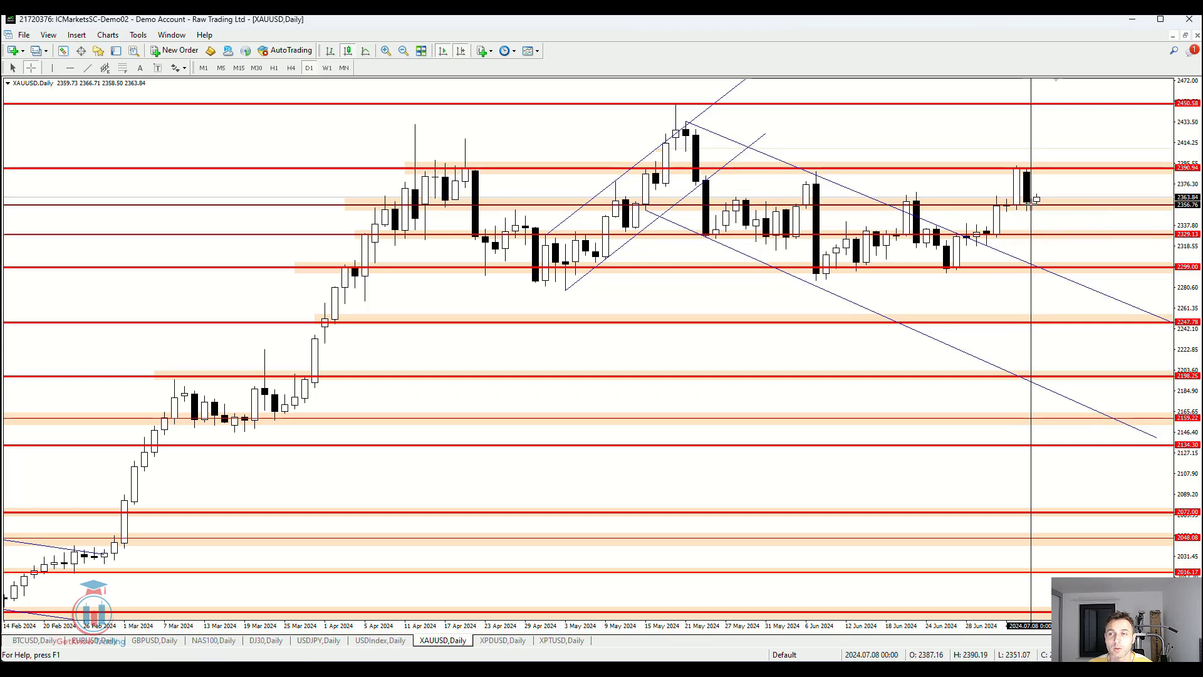
pyautogui.moveTo(1036, 199); pyautogui.dragTo(1042, 193)
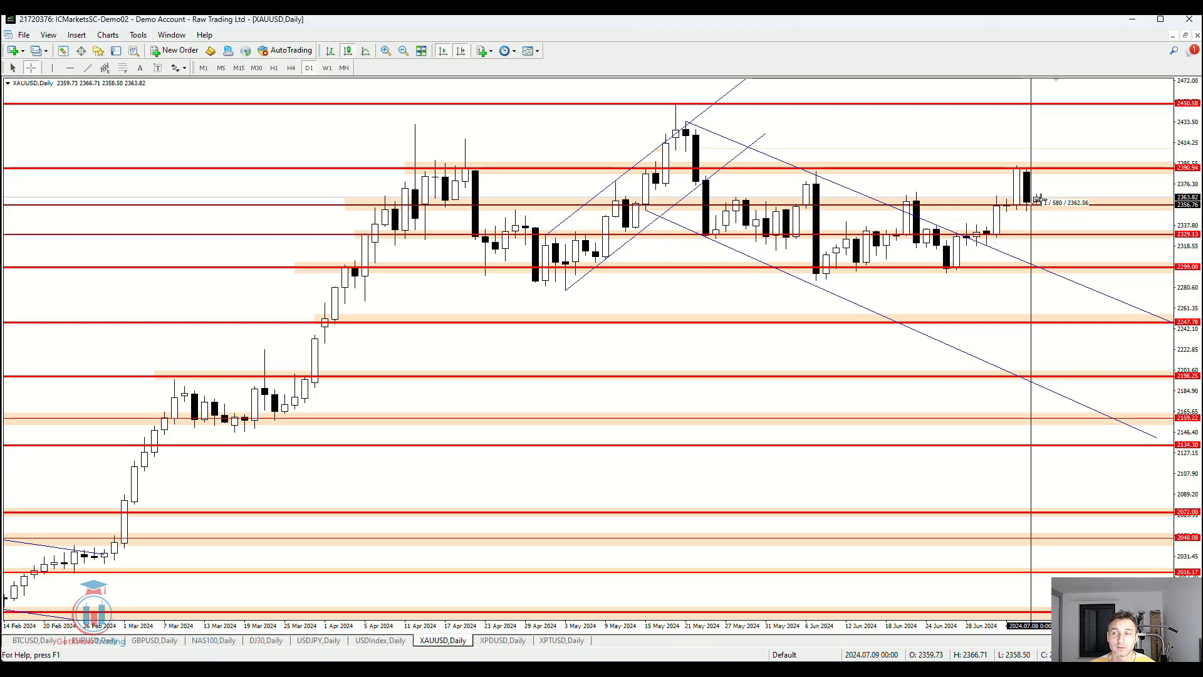
pyautogui.moveTo(1039, 201); pyautogui.dragTo(1045, 196)
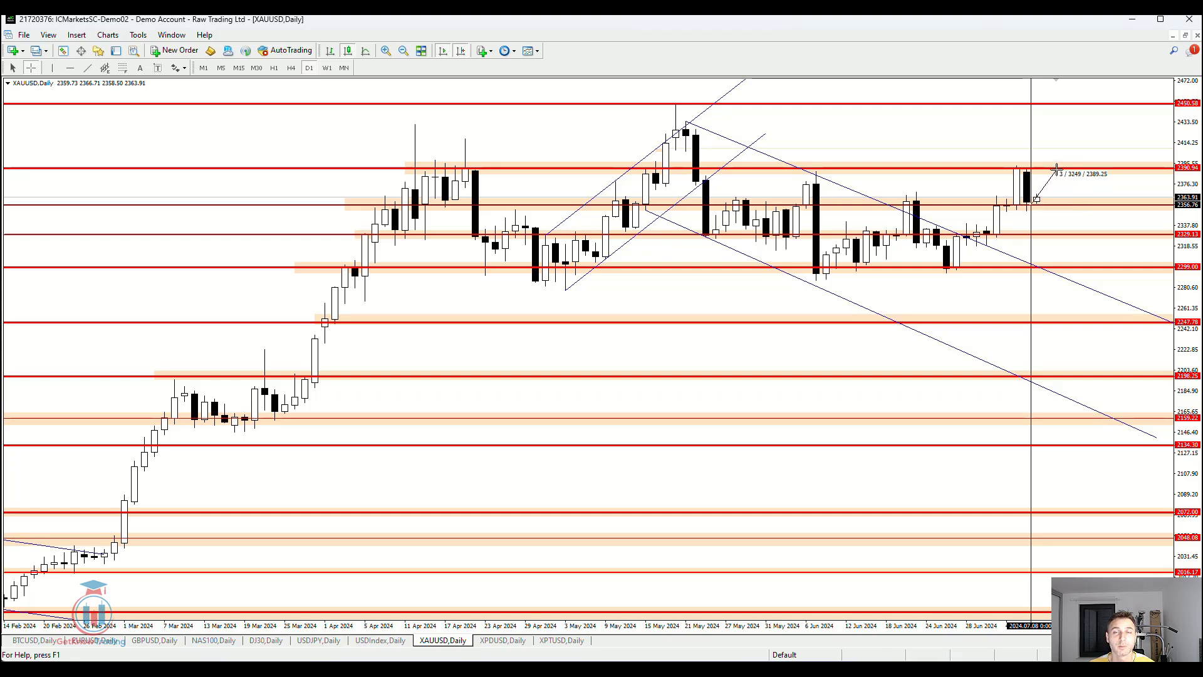
pyautogui.moveTo(1037, 209); pyautogui.dragTo(1053, 235)
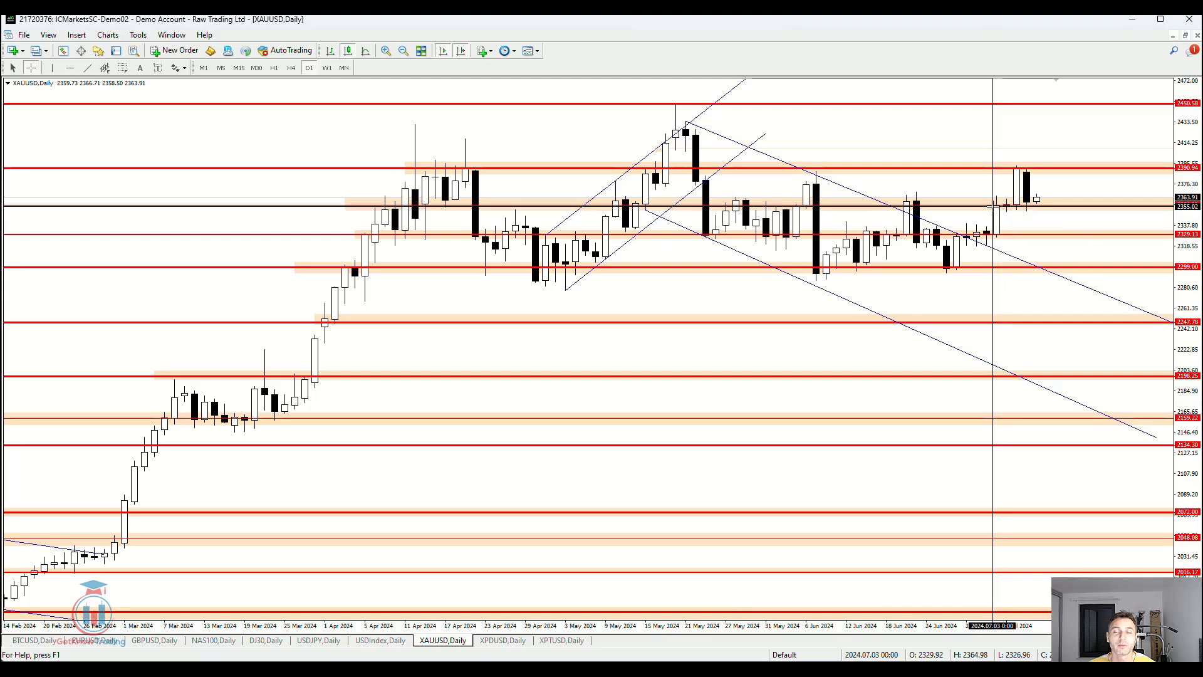
pyautogui.moveTo(992, 205)
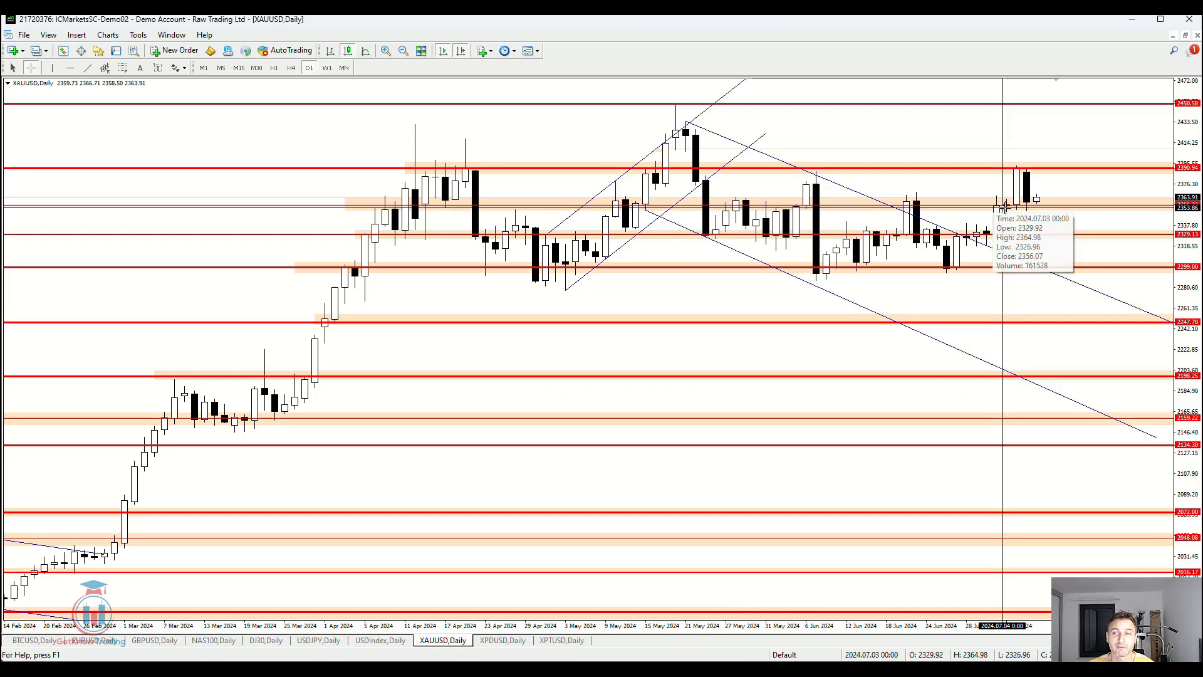
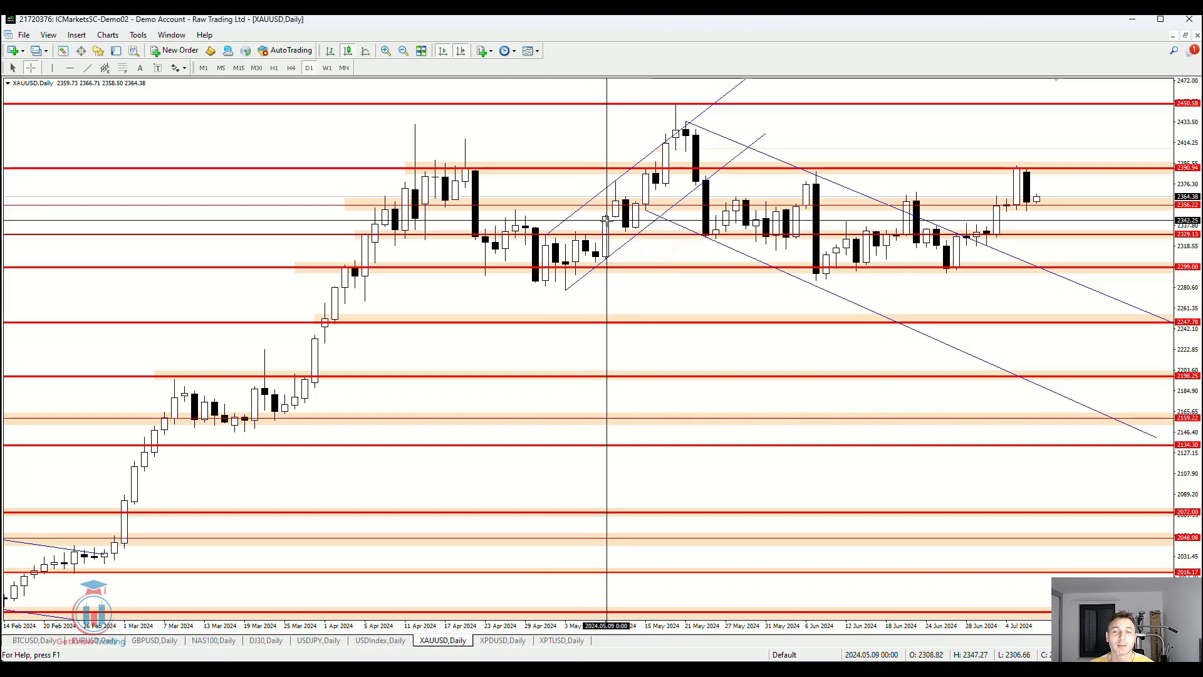
# Measure from the 30 April 2024 candle at the 2299.00 level to the early-June candles between the 2329.13 and 2390.94 levels.
pyautogui.moveTo(540, 265); pyautogui.dragTo(755, 238)
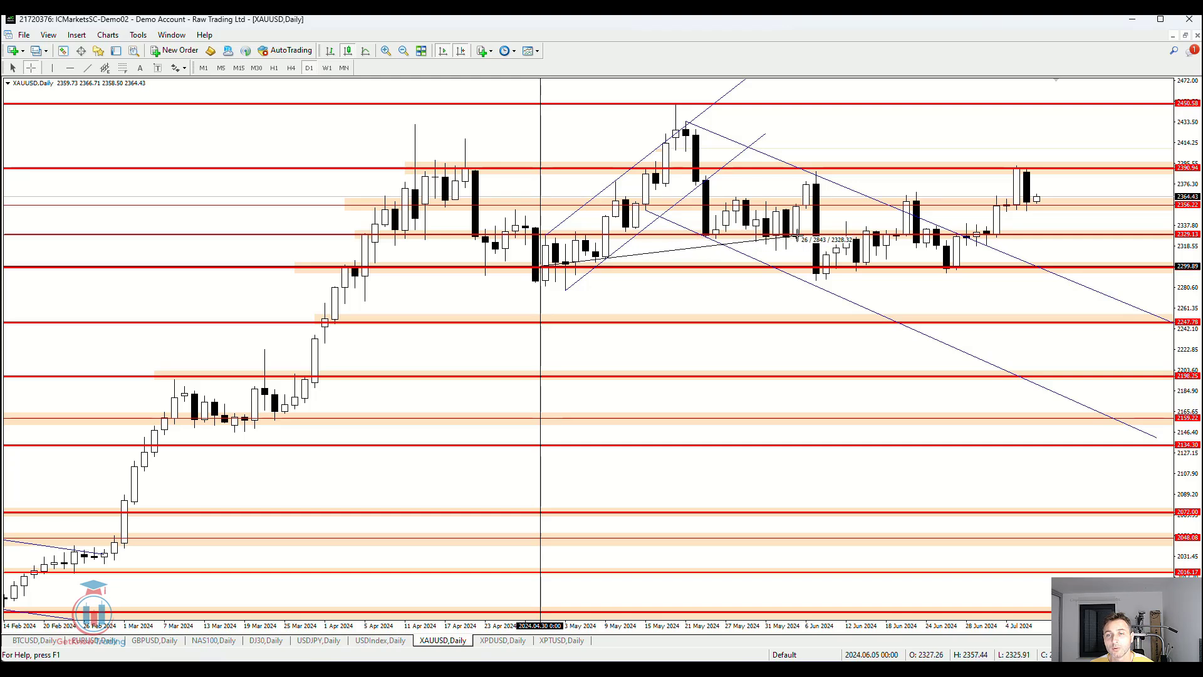
pyautogui.moveTo(797, 234)
pyautogui.mouseDown()
pyautogui.moveTo(752, 239)
pyautogui.moveTo(793, 232)
pyautogui.mouseUp()
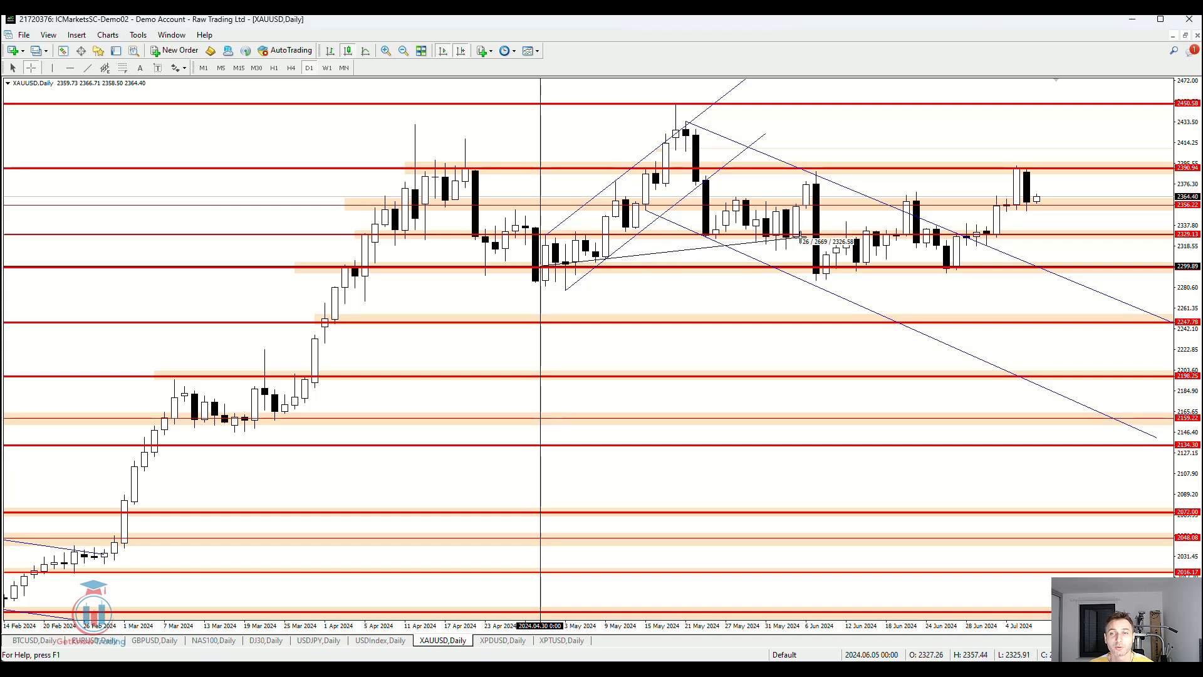
pyautogui.moveTo(753, 236); pyautogui.dragTo(810, 202)
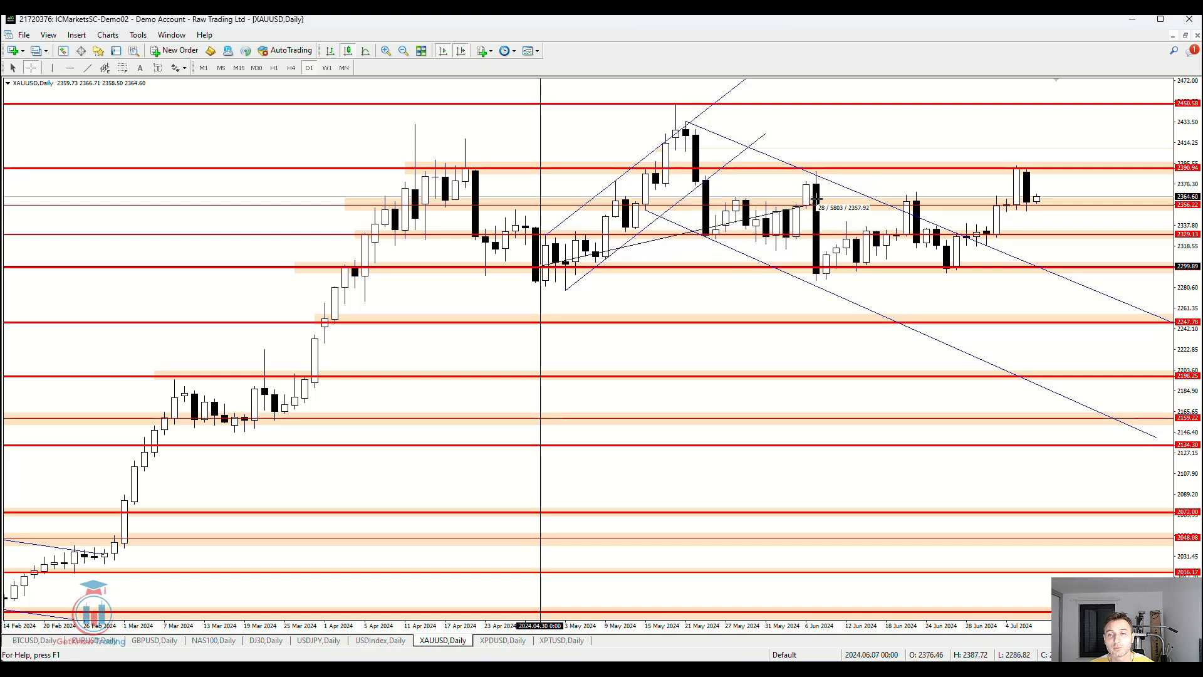
pyautogui.moveTo(817, 200); pyautogui.dragTo(821, 180)
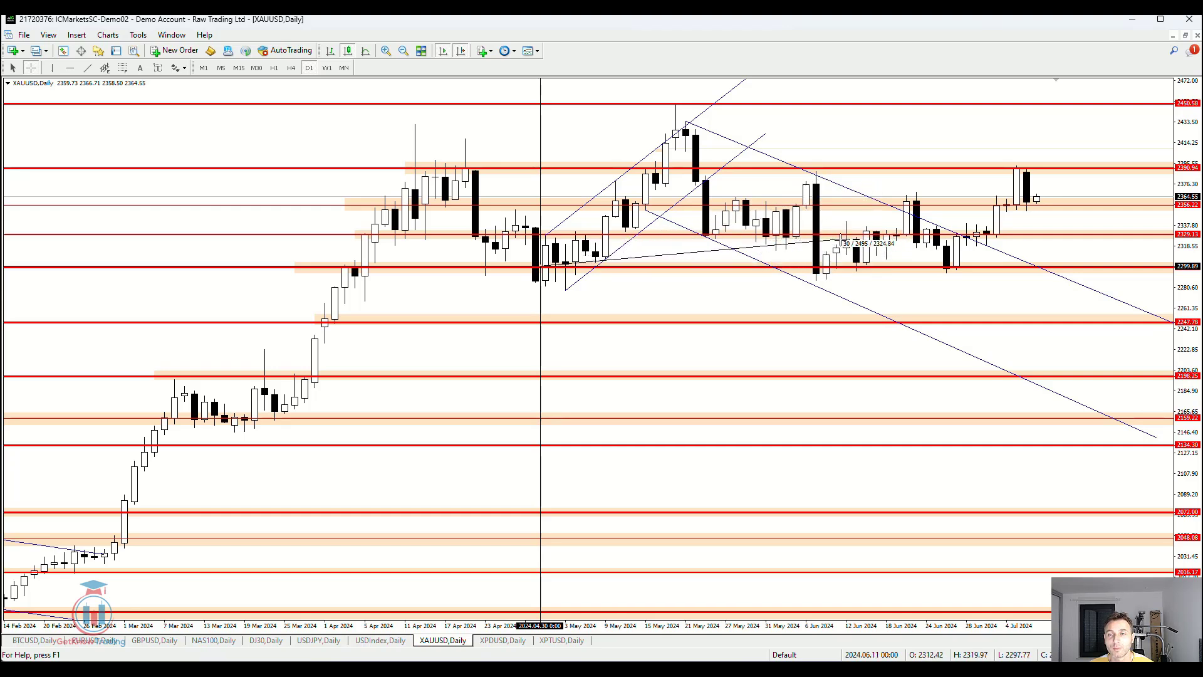
# Measure with the crosshair from the 30 April 2024 candle to the mid- and late-June candles around the 2329.13 level.
pyautogui.moveTo(840, 238); pyautogui.dragTo(849, 233)
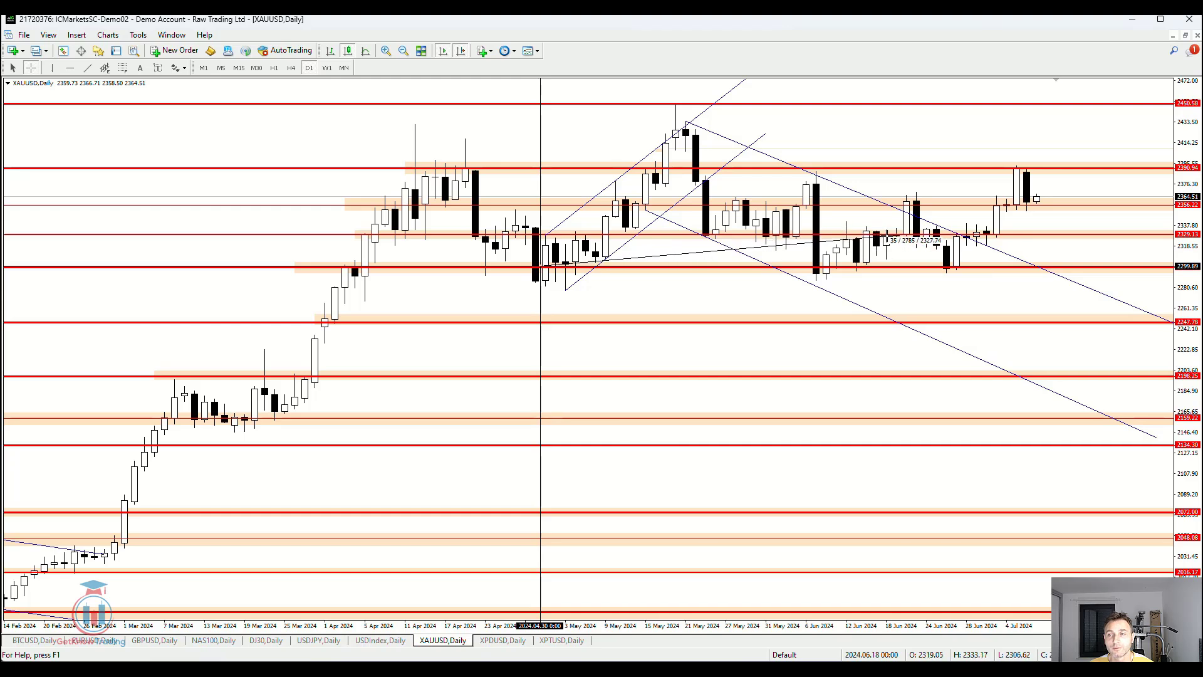
pyautogui.moveTo(889, 230); pyautogui.dragTo(887, 237)
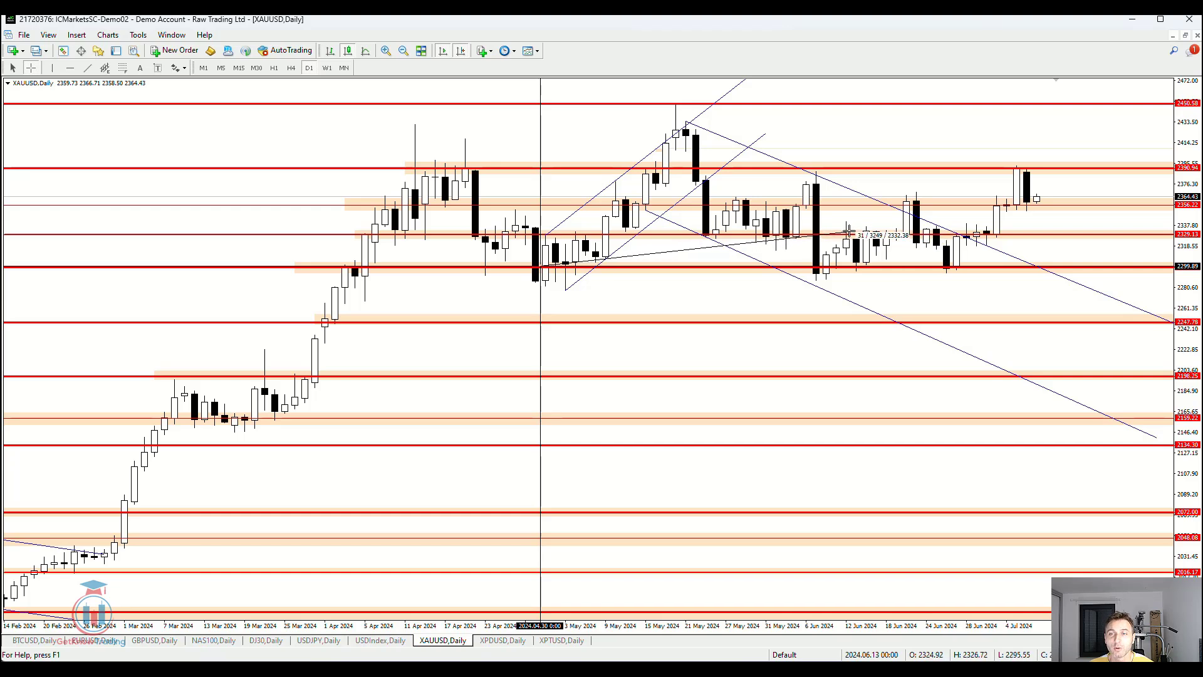
pyautogui.moveTo(848, 231); pyautogui.dragTo(888, 237)
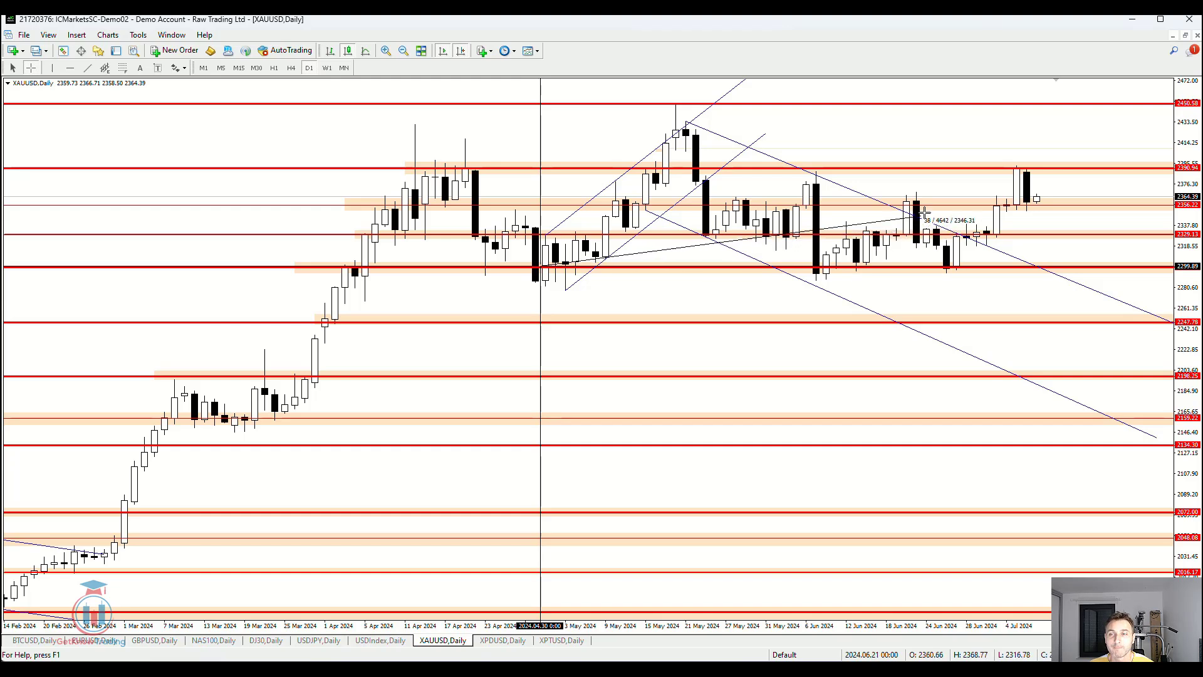
pyautogui.moveTo(909, 216); pyautogui.dragTo(923, 240)
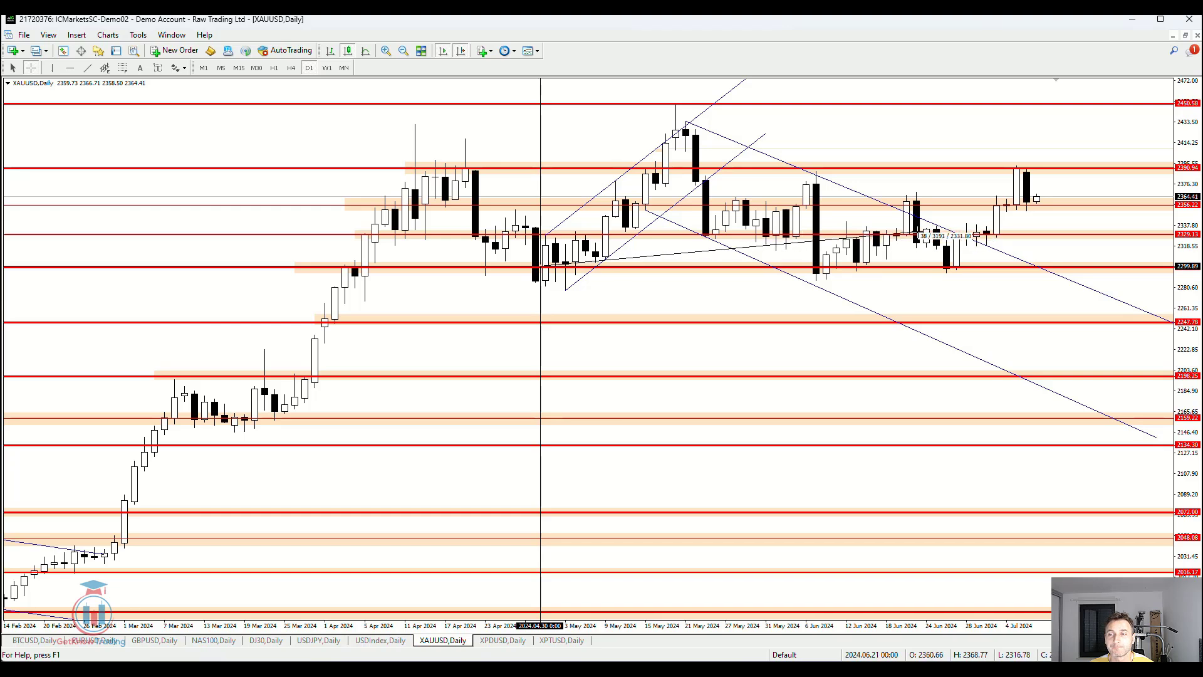
pyautogui.moveTo(919, 234); pyautogui.dragTo(929, 245)
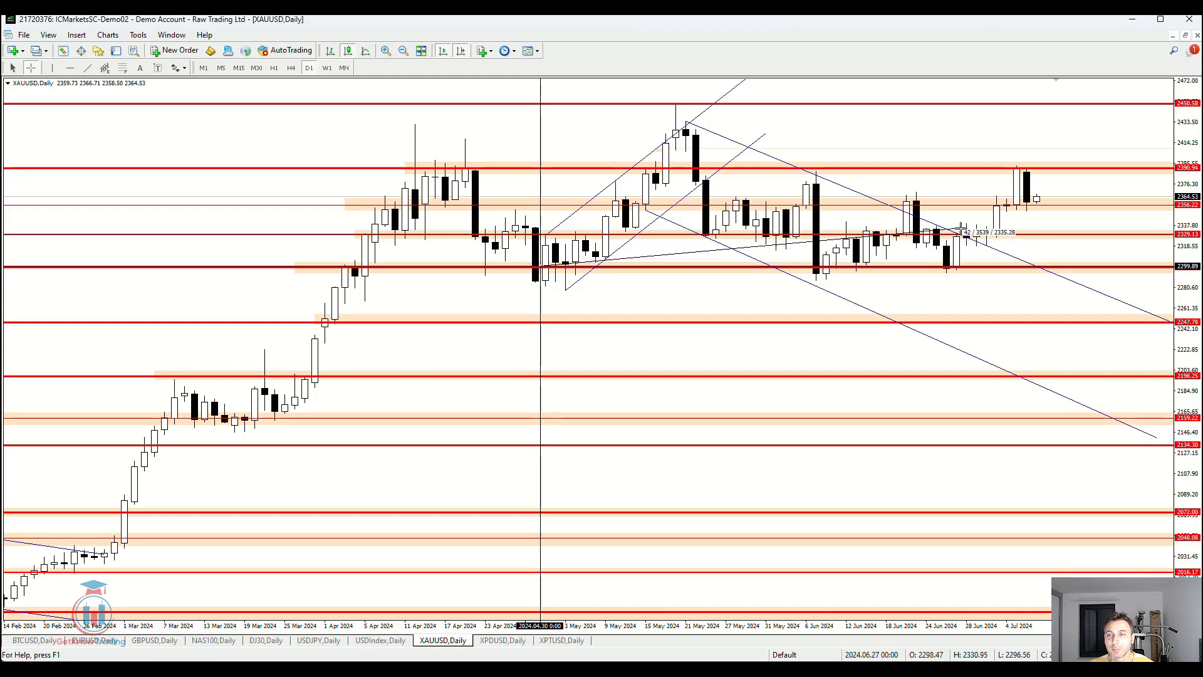
pyautogui.moveTo(974, 237)
pyautogui.mouseDown()
pyautogui.moveTo(997, 234)
pyautogui.moveTo(963, 236)
pyautogui.moveTo(987, 224)
pyautogui.moveTo(957, 235)
pyautogui.moveTo(998, 232)
pyautogui.moveTo(1002, 203)
pyautogui.moveTo(998, 235)
pyautogui.mouseUp()
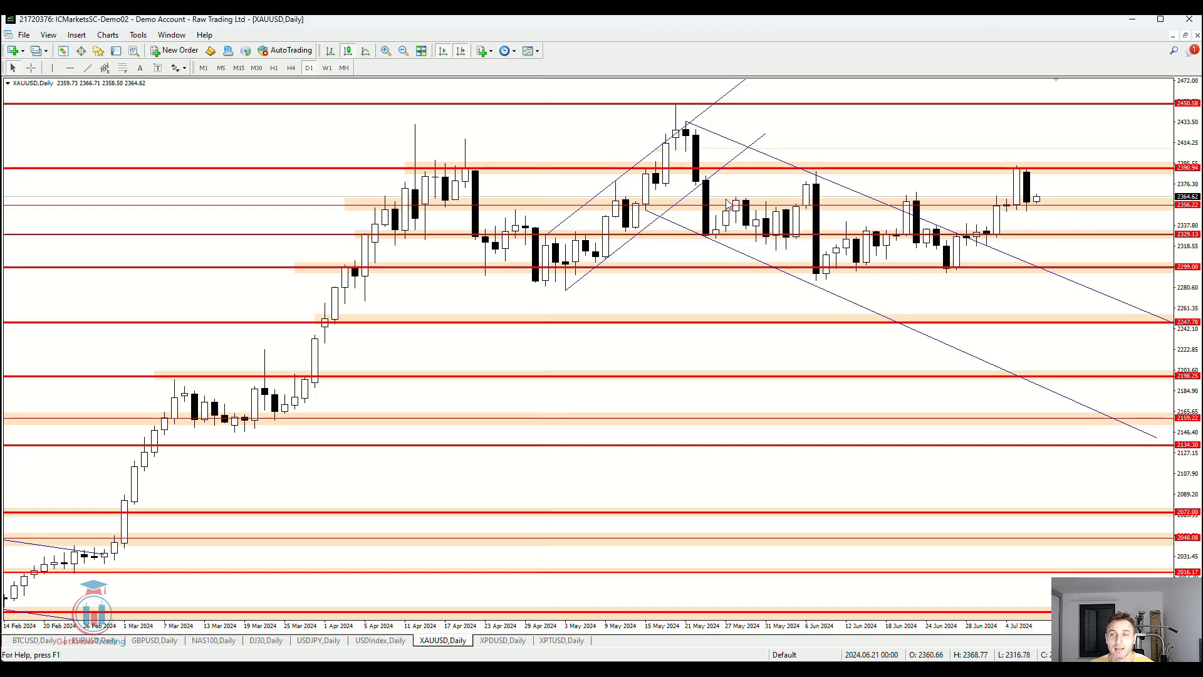
# Inspect the 2329.13 level on the daily gold chart with the crosshair, including the late-May 2024 candles.
pyautogui.click(30, 68)
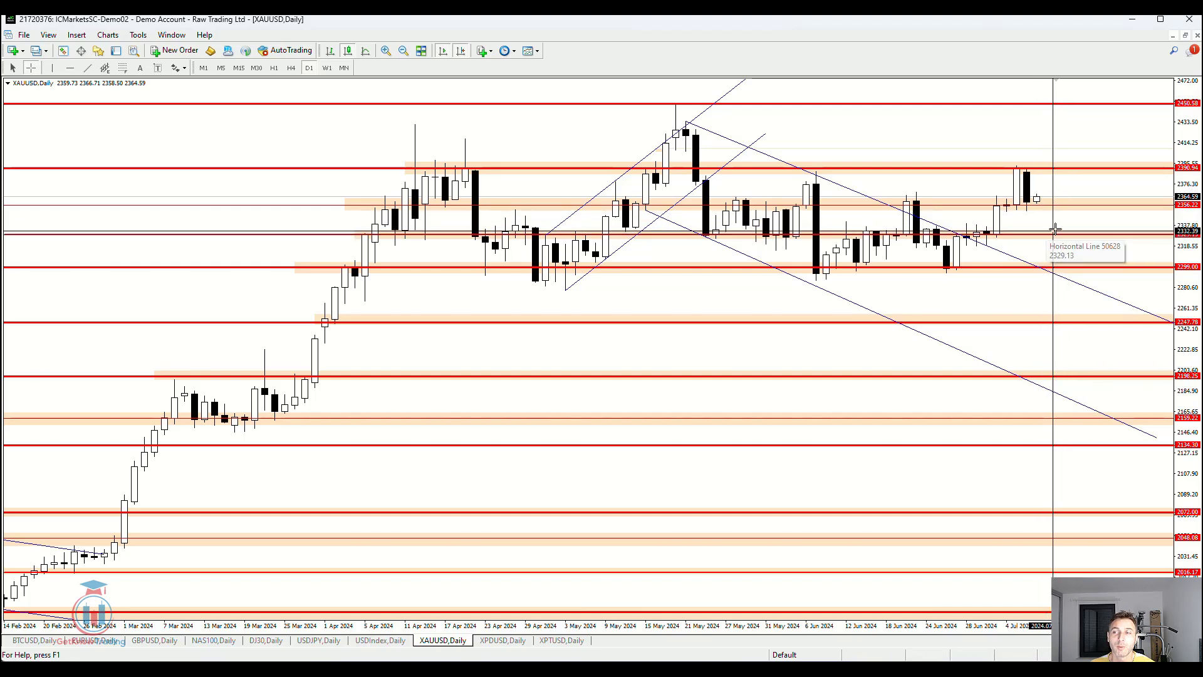
pyautogui.moveTo(1051, 233); pyautogui.dragTo(1075, 266)
pyautogui.hotkey('ctrl', 'f')
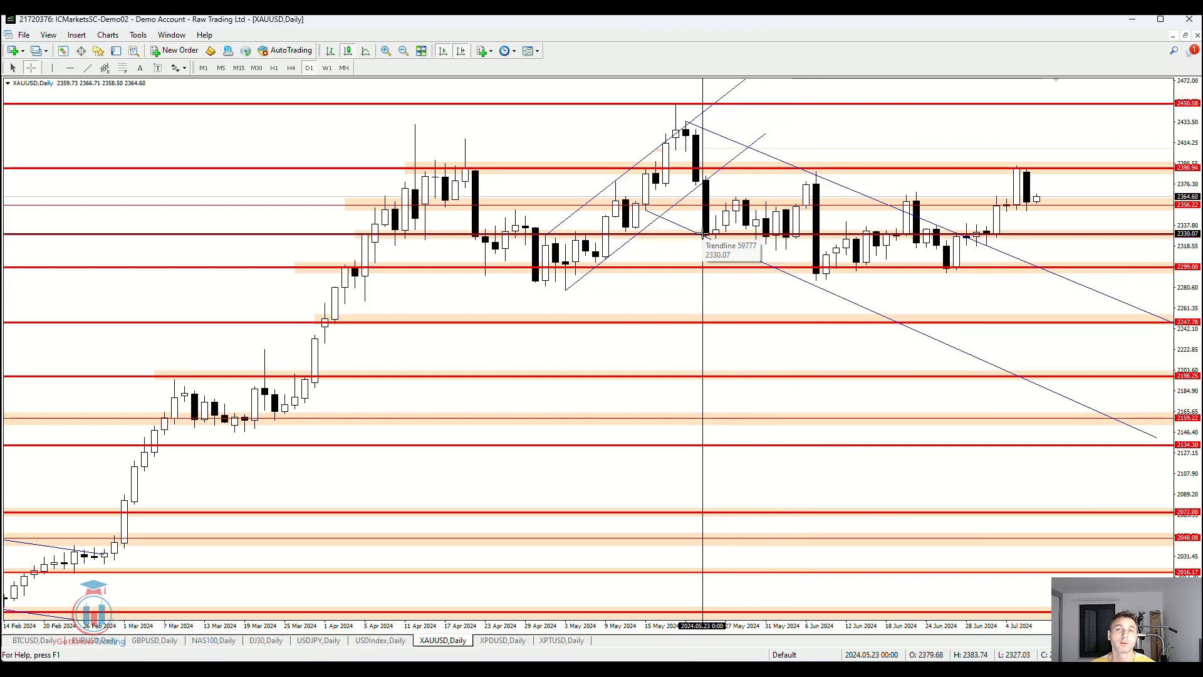
# Bring up the EURUSD daily chart with the crosshair active and zoom out to show candles back to September 2023.
pyautogui.click(105, 643)
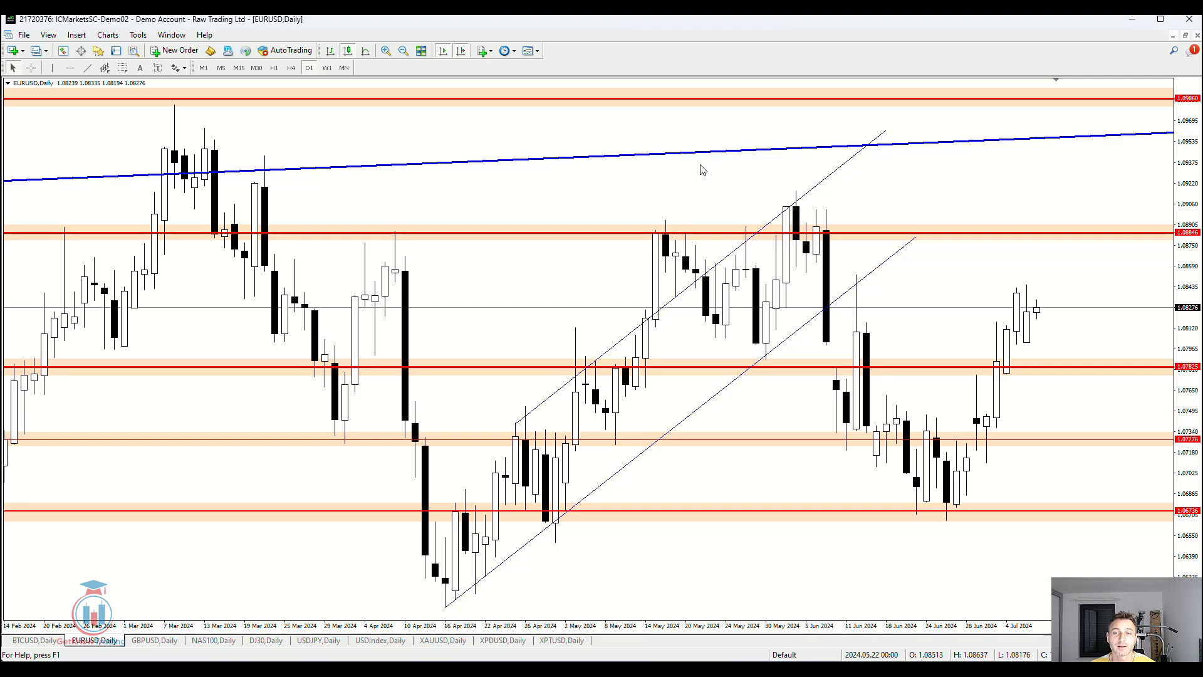
pyautogui.click(31, 68)
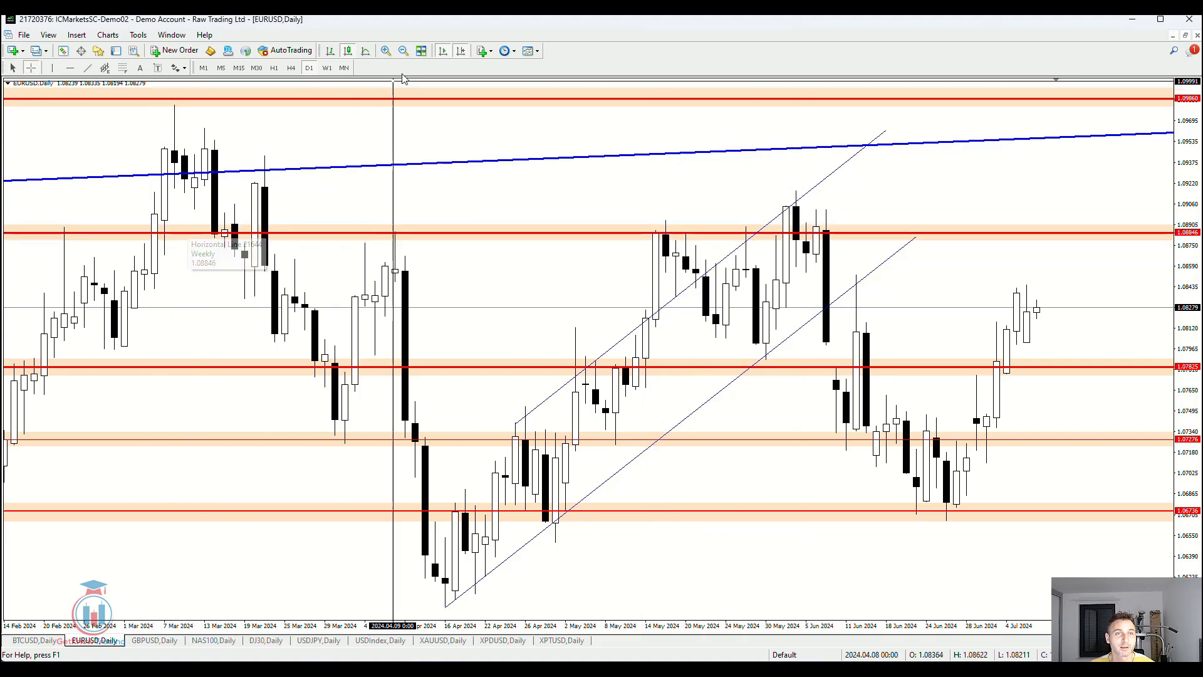
pyautogui.click(404, 51)
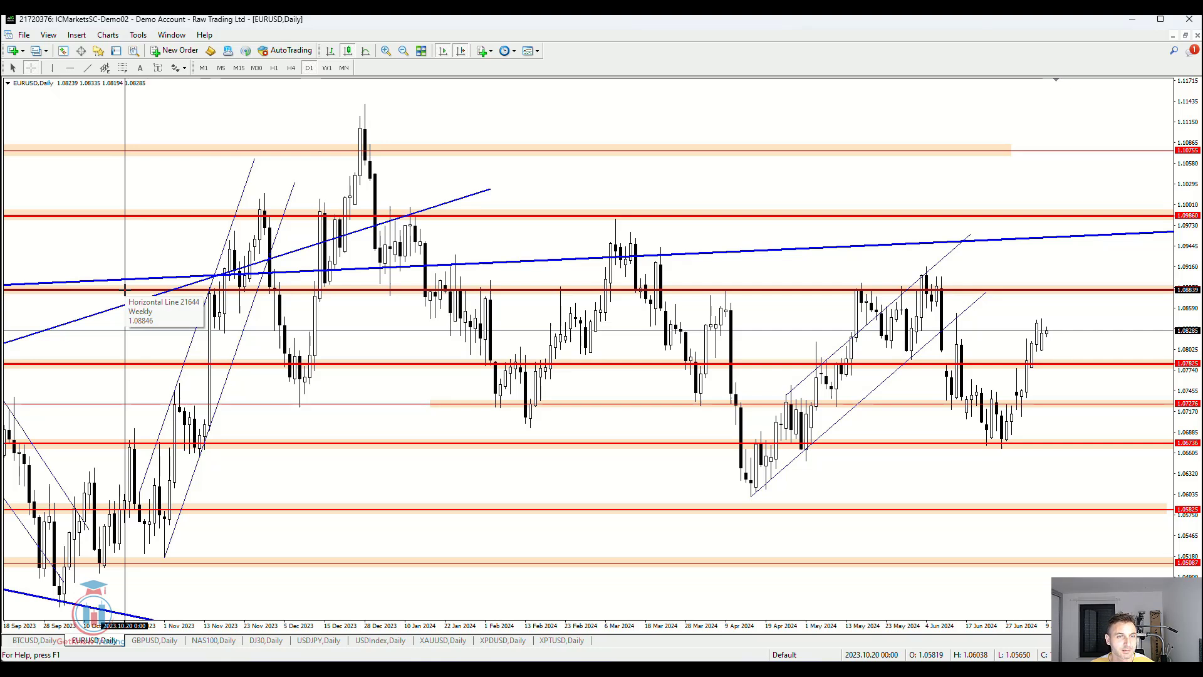
# Trace the weekly 1.08846 level on EURUSD with the crosshair from October 2023 through the December 2023 and May 2024 candles.
pyautogui.moveTo(124, 289); pyautogui.dragTo(126, 292)
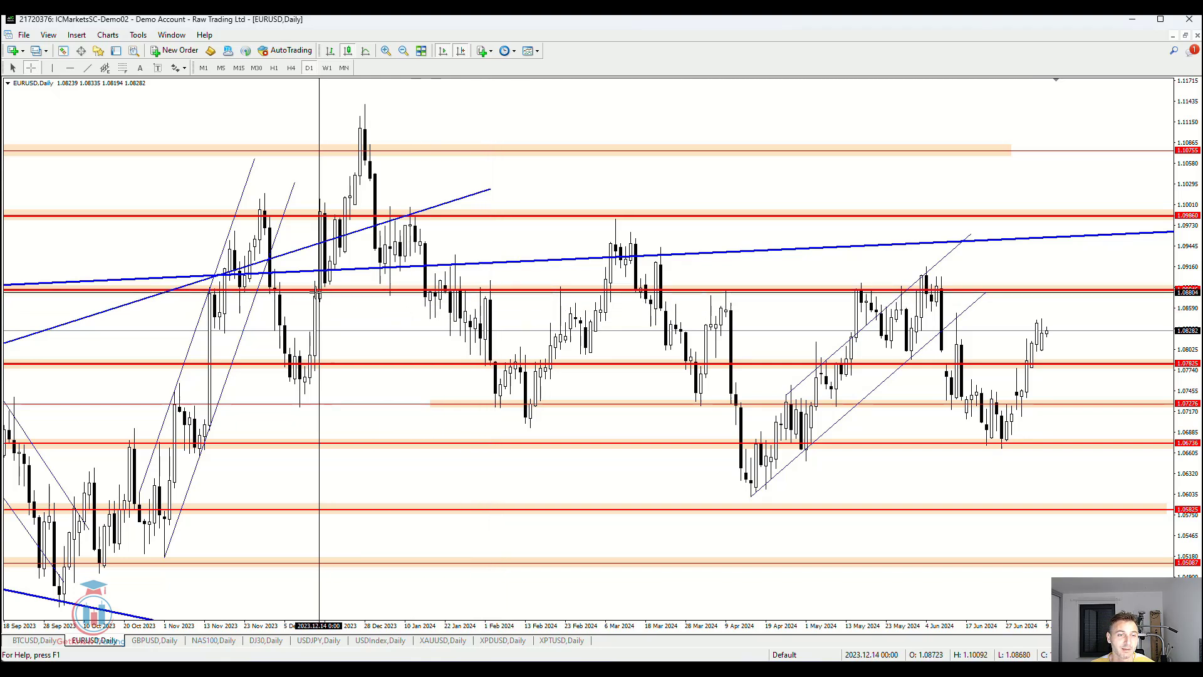
pyautogui.moveTo(321, 294); pyautogui.dragTo(320, 291)
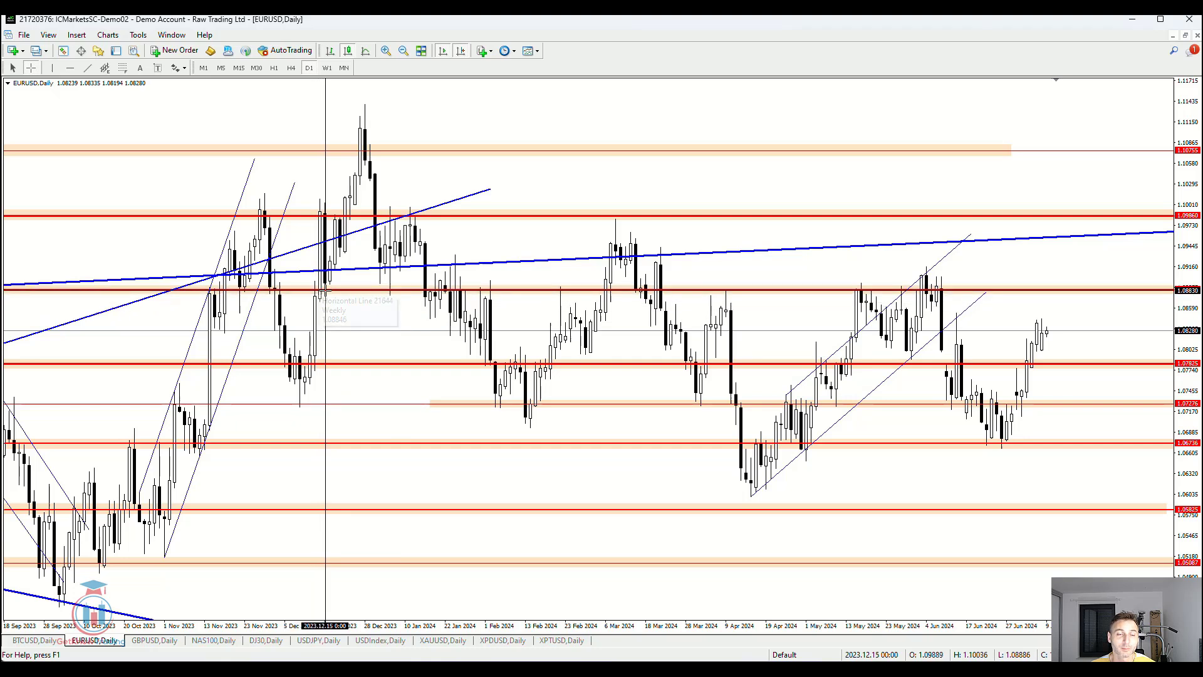
pyautogui.moveTo(314, 297); pyautogui.dragTo(216, 289)
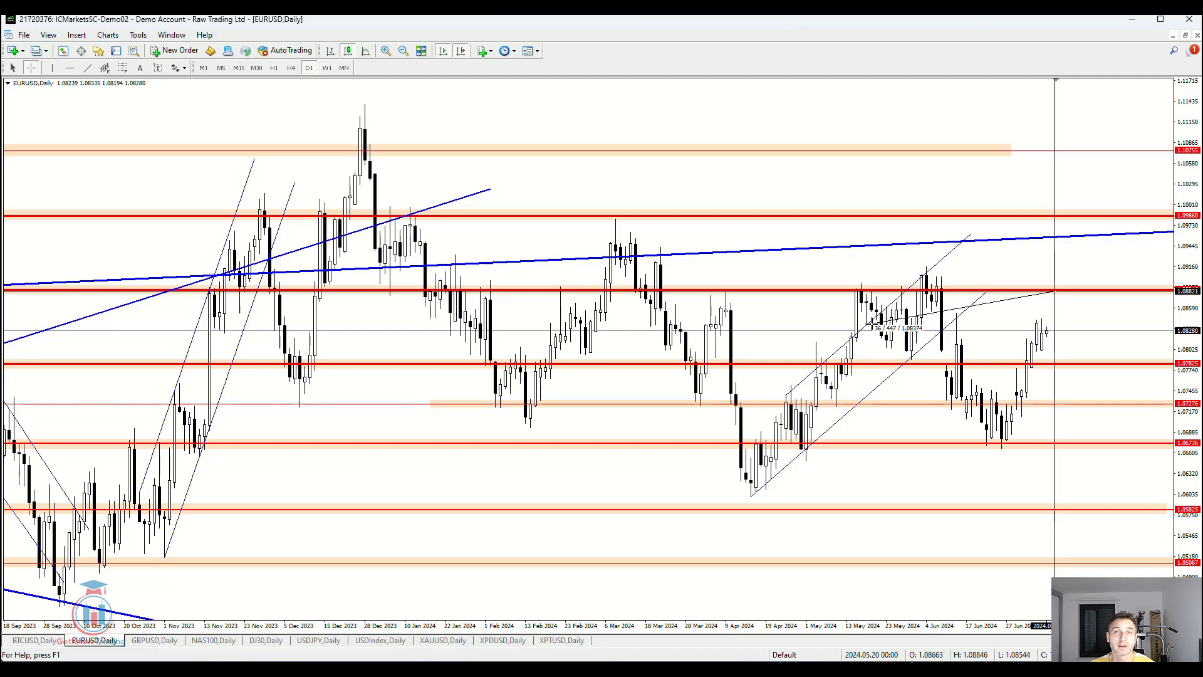
pyautogui.moveTo(1055, 291); pyautogui.dragTo(1055, 291)
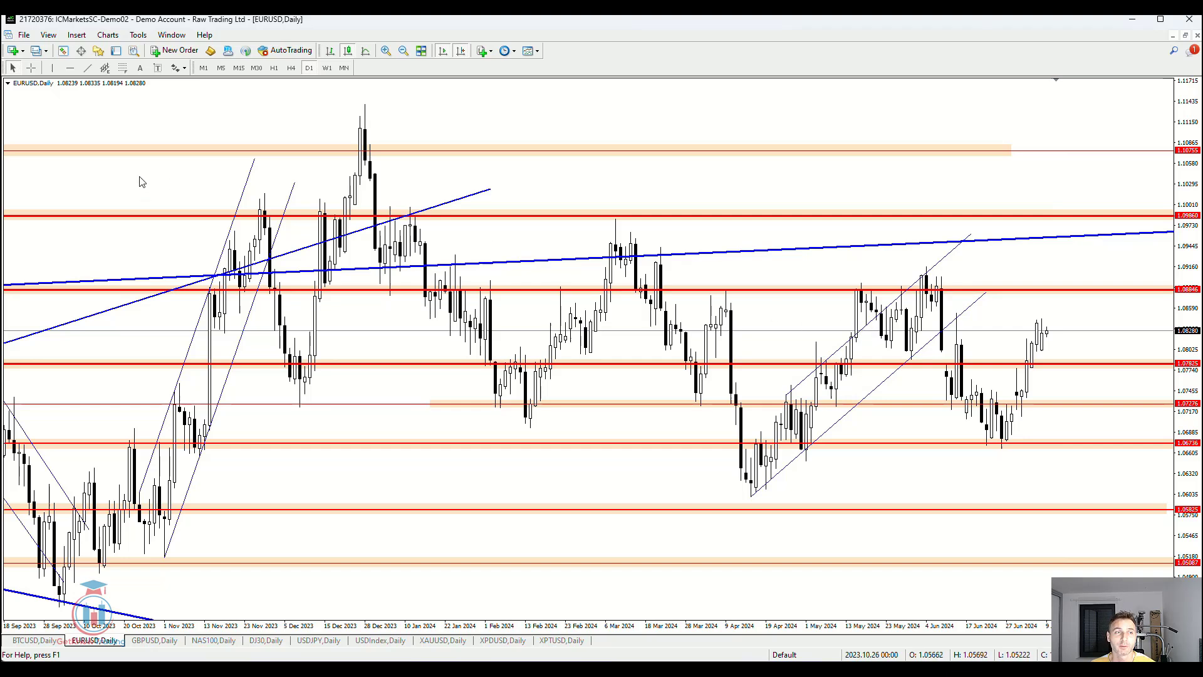
# Return to the XAUUSD chart with the crosshair active and set it to the 4-hour timeframe.
pyautogui.click(32, 69)
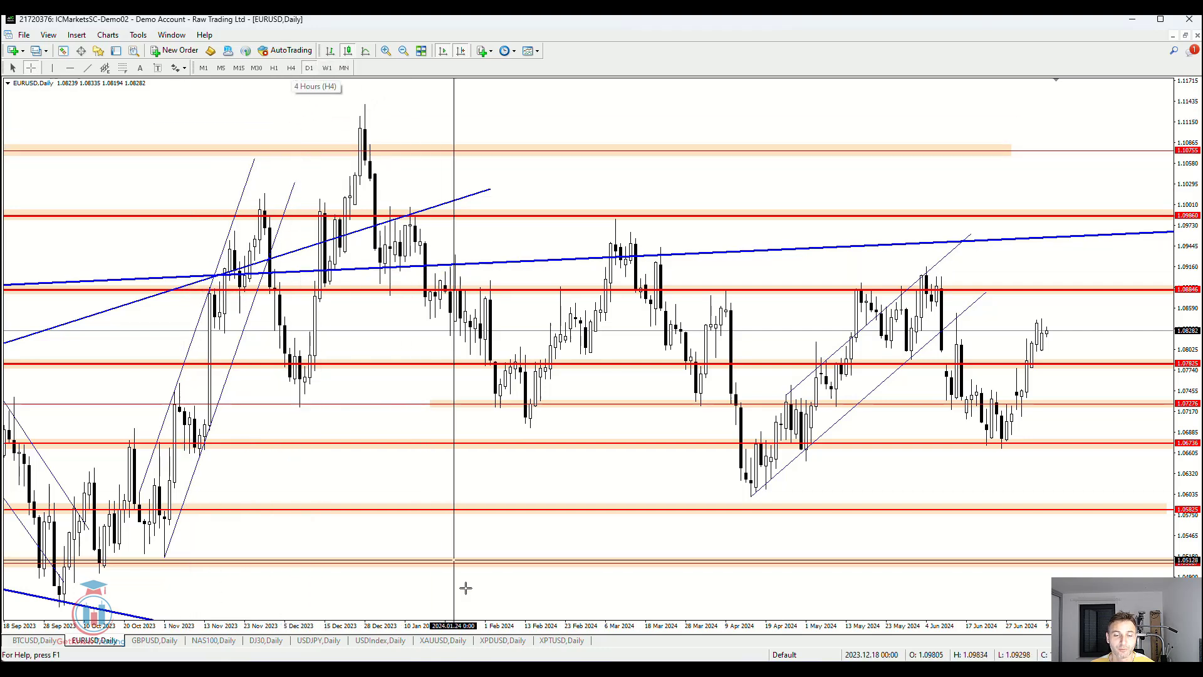
pyautogui.click(442, 640)
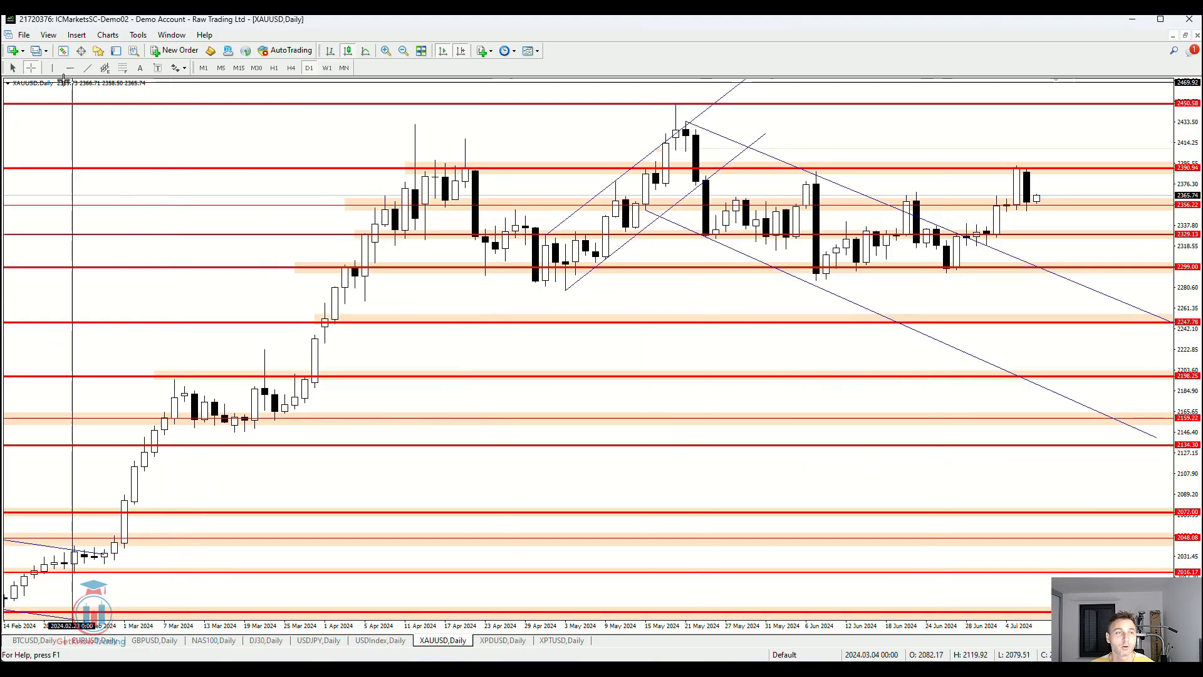
pyautogui.click(291, 68)
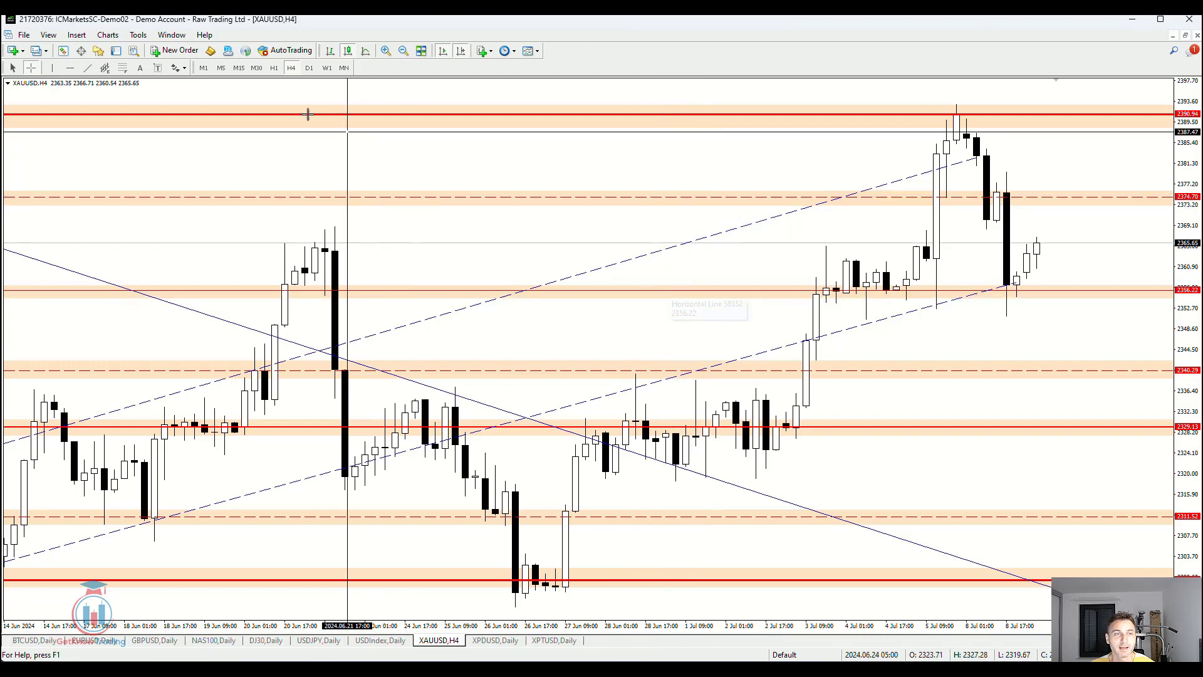
# Set the XAUUSD chart to the 1-hour timeframe and inspect the 2374.70 level at the 8 July 2024 candles.
pyautogui.click(275, 69)
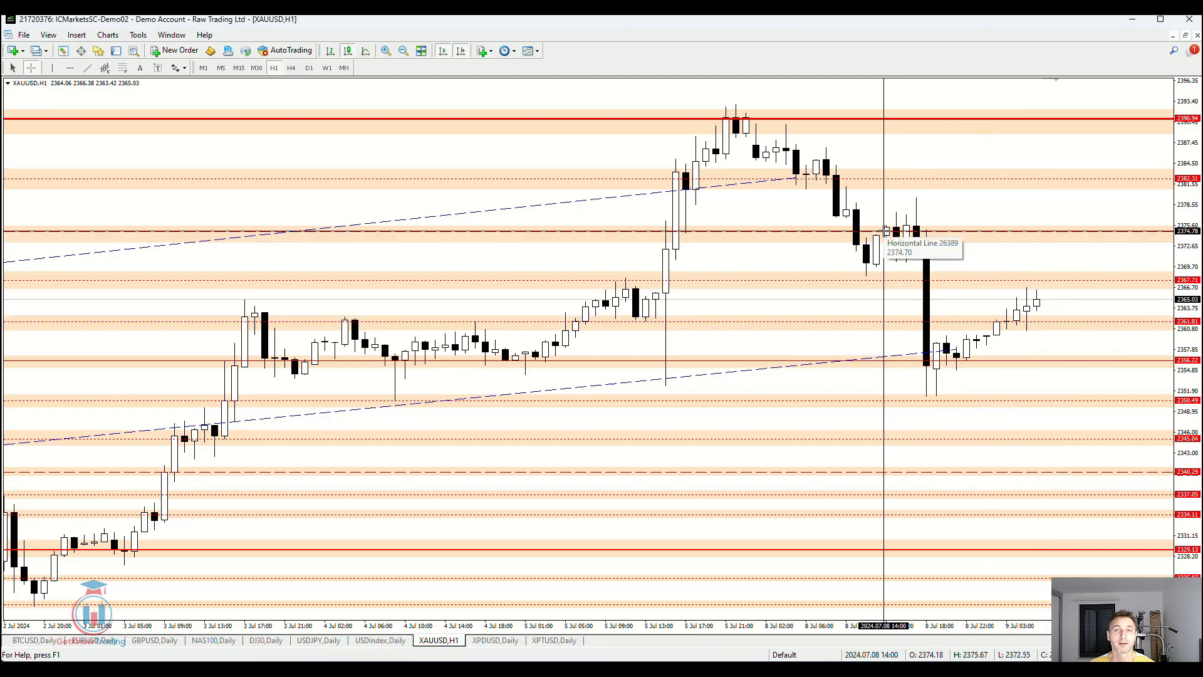
pyautogui.moveTo(884, 228); pyautogui.dragTo(881, 230)
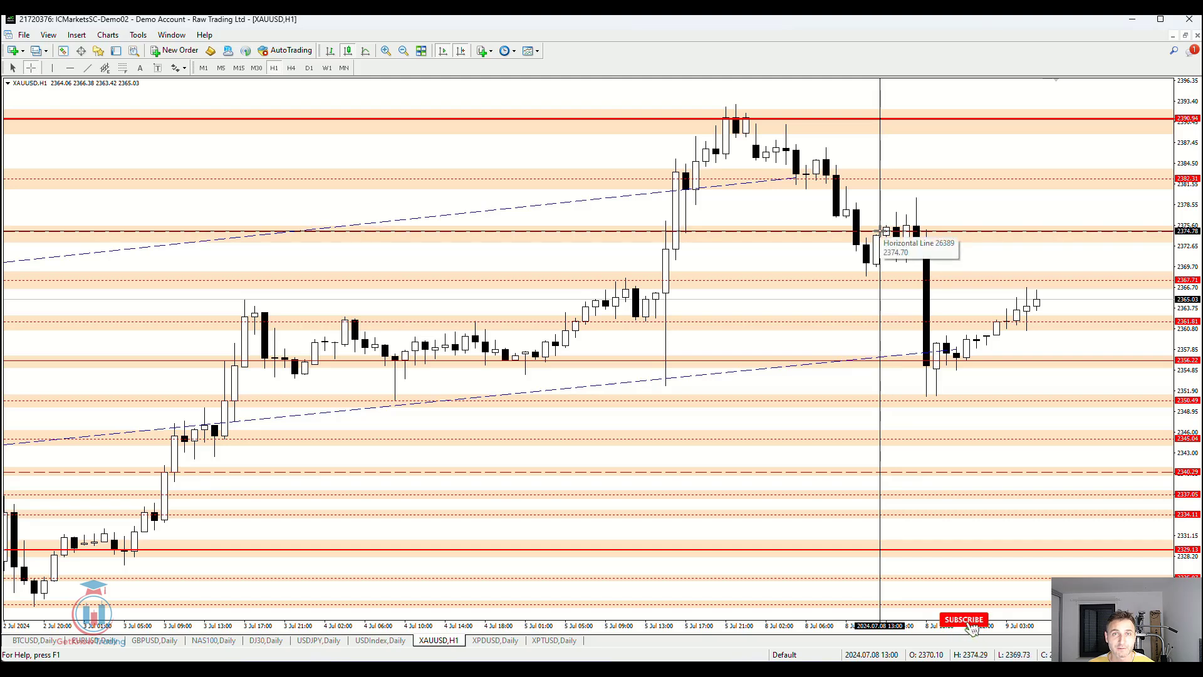